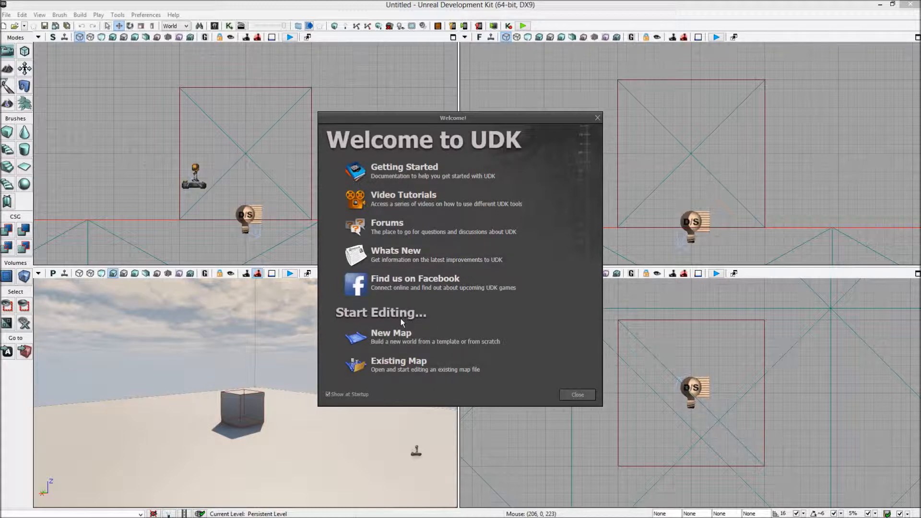
Step: Dismiss the welcome window and place a CameraActor from the actor classes on the floor near the player start
left_click(577, 394)
right_click_drag(345, 401, 233, 422)
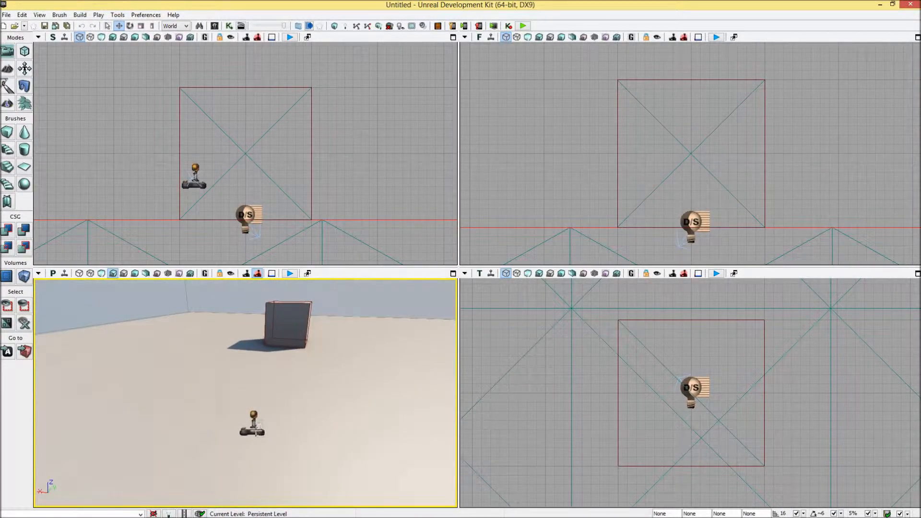
left_click(255, 430)
left_click(298, 330)
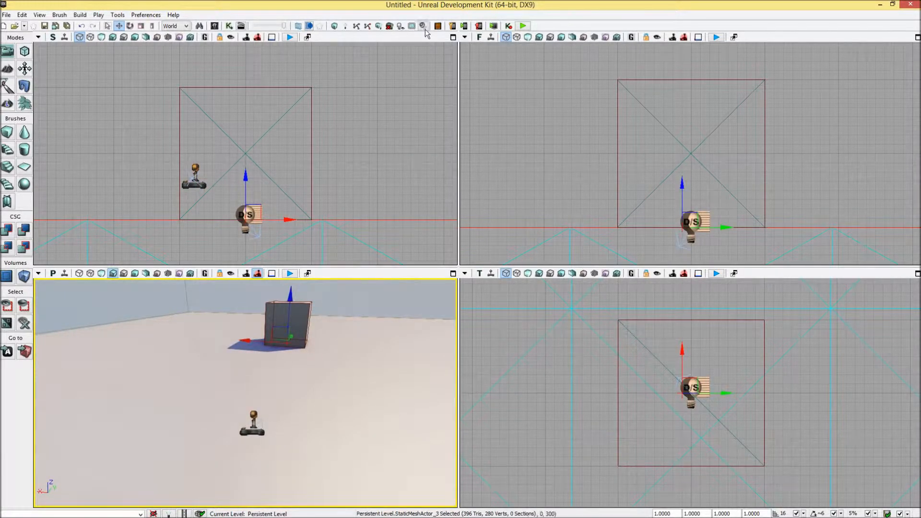
left_click(213, 26)
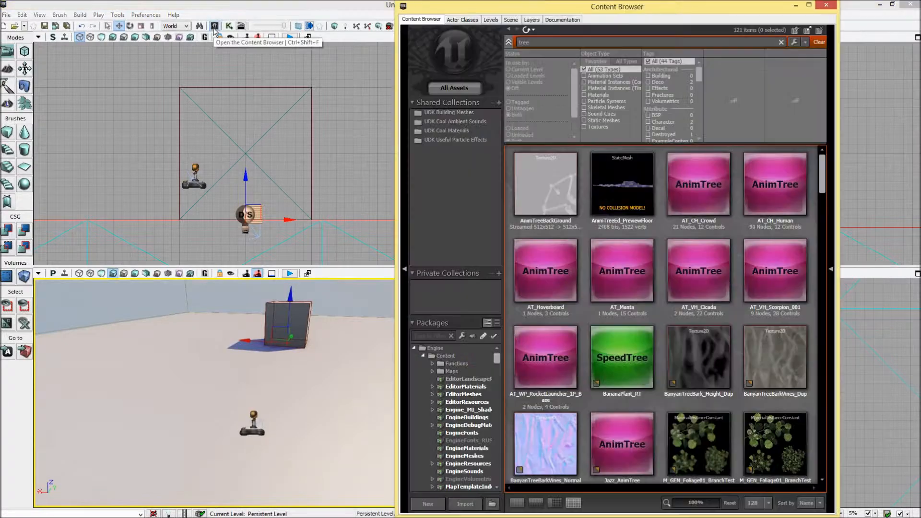
left_click(462, 20)
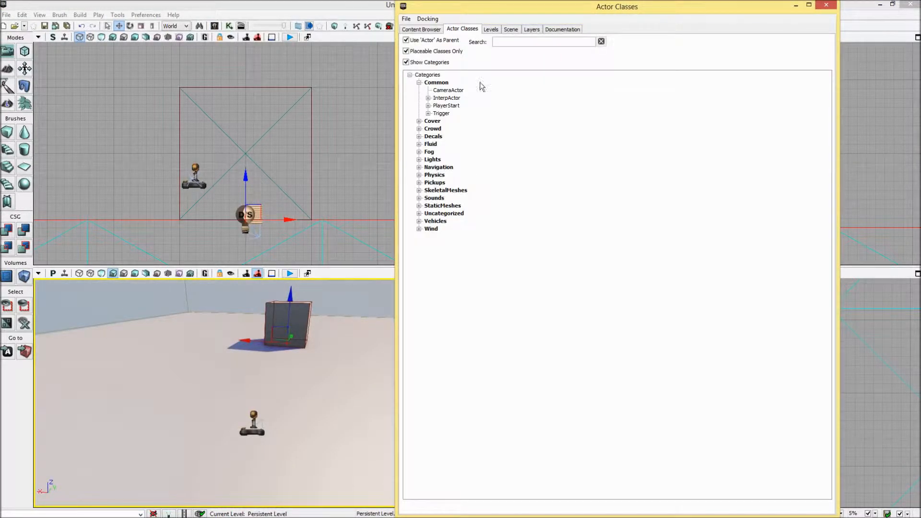
left_click(451, 91)
left_click_drag(355, 326, 255, 474)
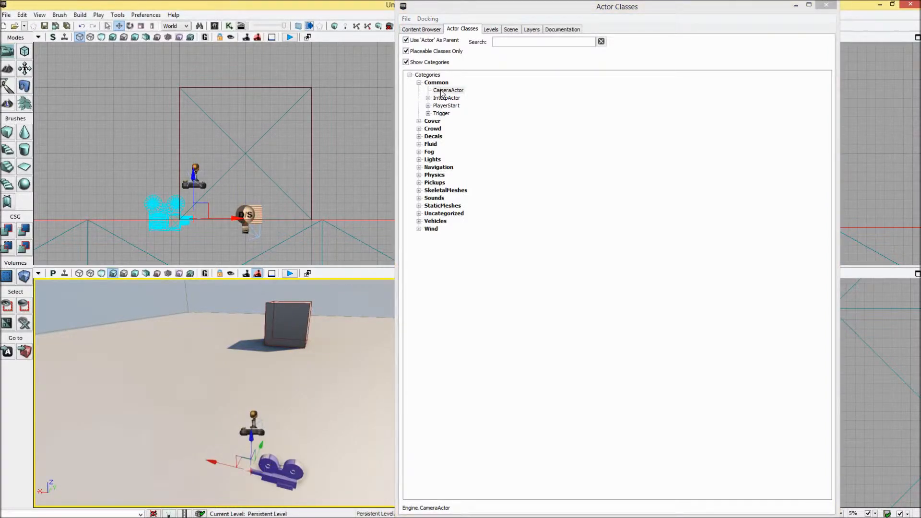
right_click(304, 434)
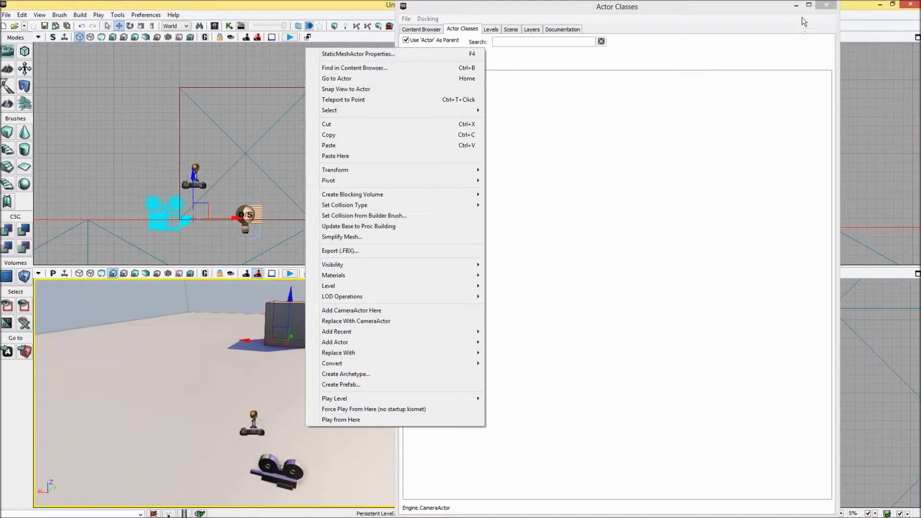
left_click(835, 6)
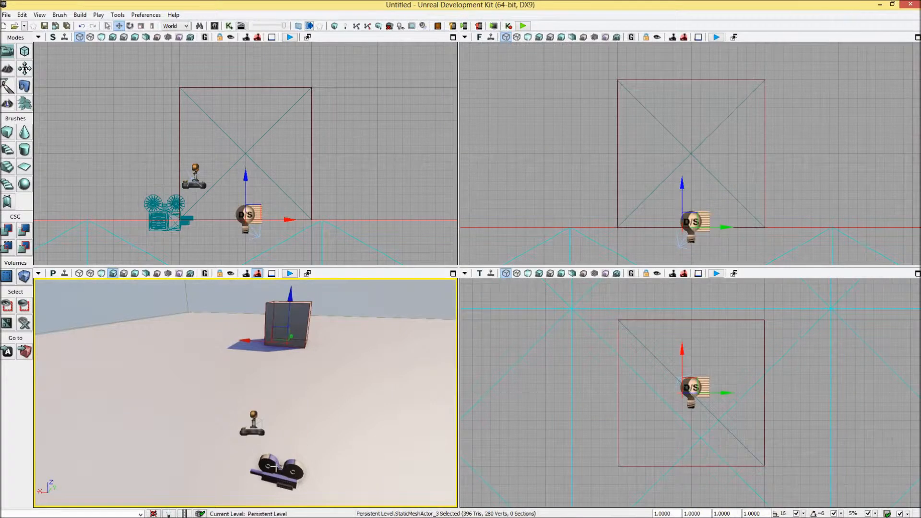
Step: Raise the camera to the player start's height and rotate it about its vertical axis to face the cube
left_click_drag(253, 437, 269, 384)
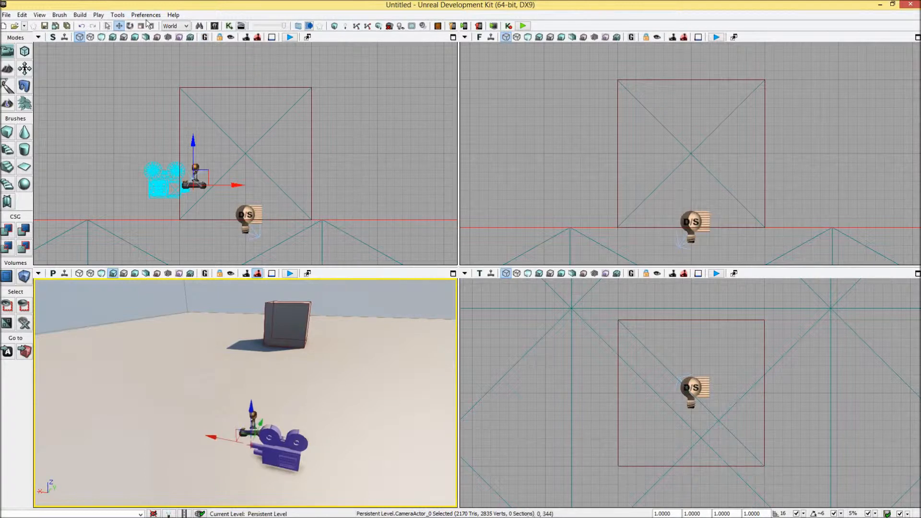
left_click(129, 25)
left_click_drag(234, 485, 248, 490)
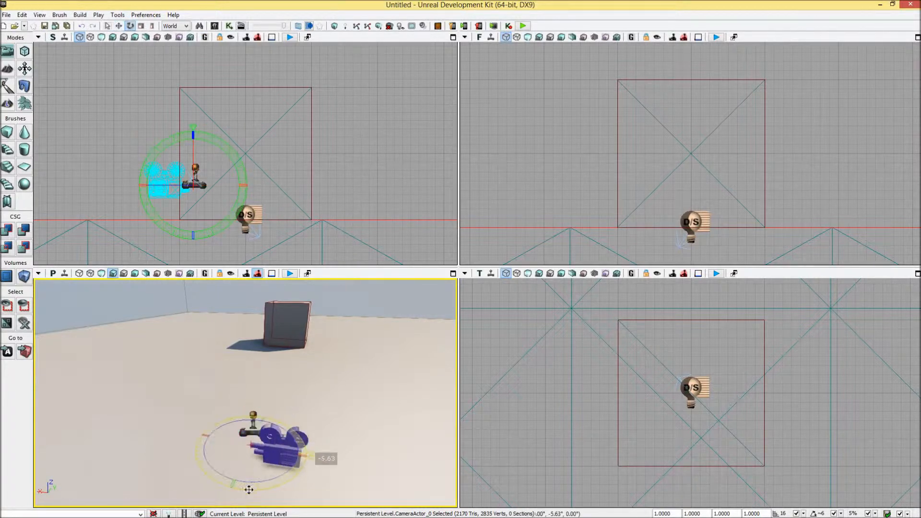
left_click_drag(77, 507, 190, 409)
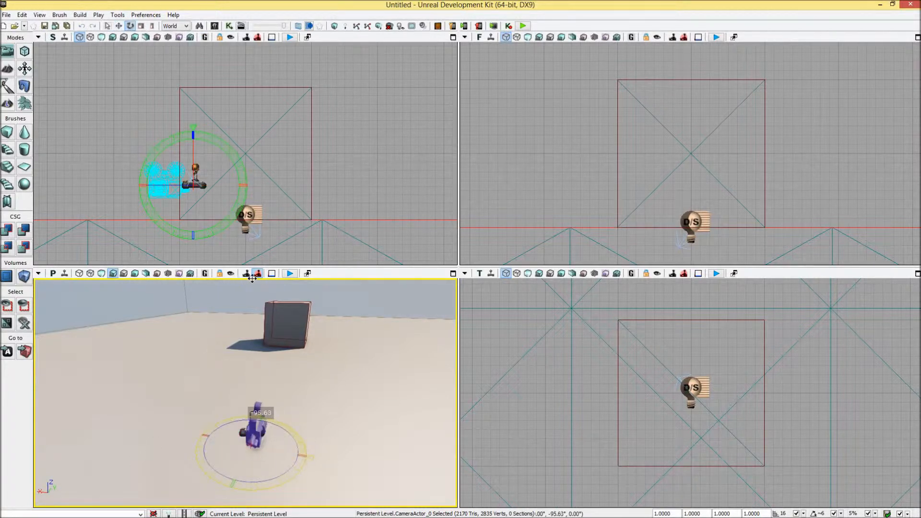
left_click_drag(193, 282, 33, 426)
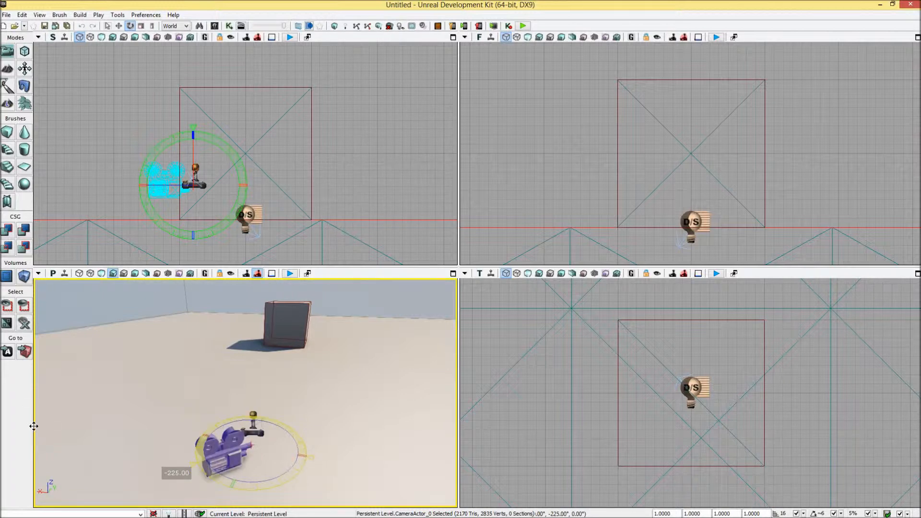
key("ctrl+z")
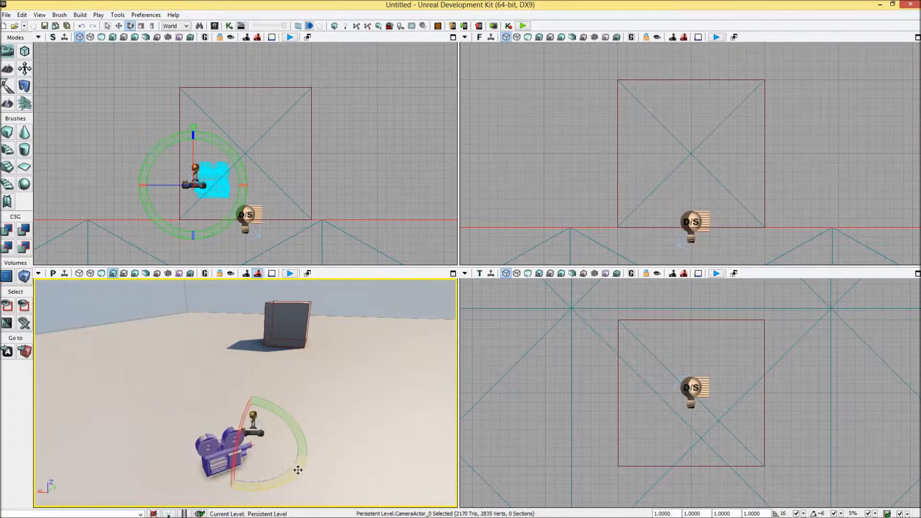
left_click_drag(313, 449, 191, 376)
Step: Move the camera slightly above and to the side of the player start, keeping it aimed at the cube
left_click(118, 25)
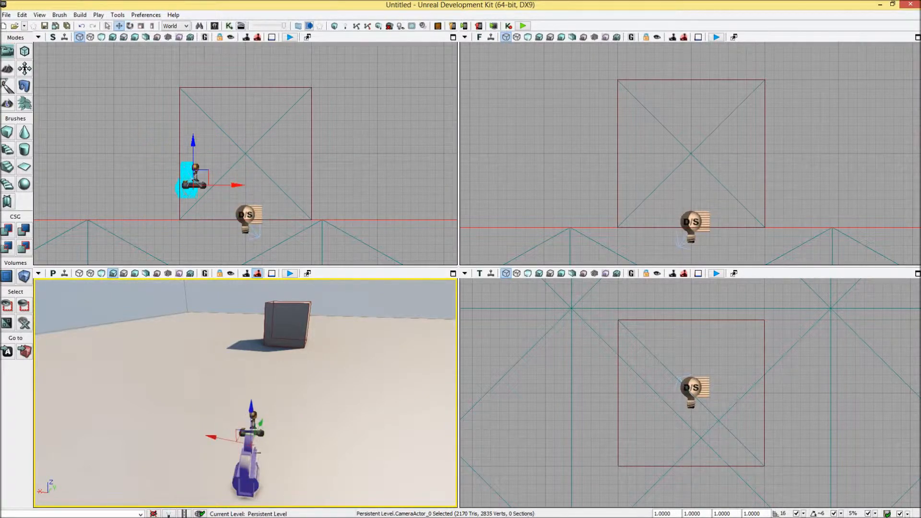
left_click_drag(249, 418, 251, 401)
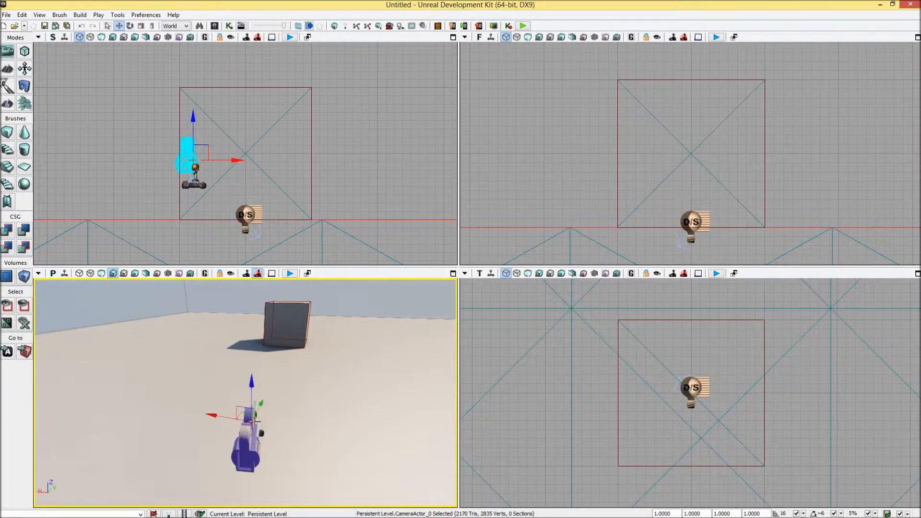
left_click_drag(215, 417, 226, 417)
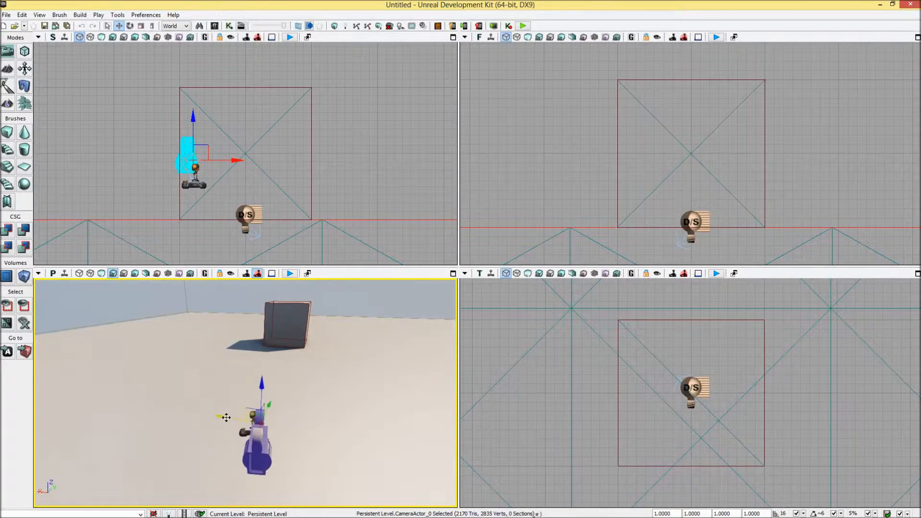
left_click_drag(261, 384, 261, 392)
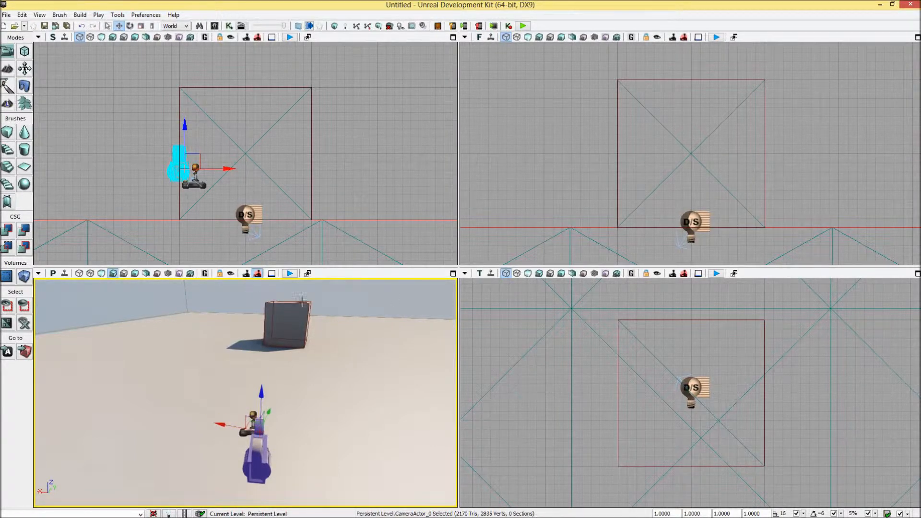
Step: Open UnrealKismet and add a Player Spawned event to the empty sequence
left_click(228, 26)
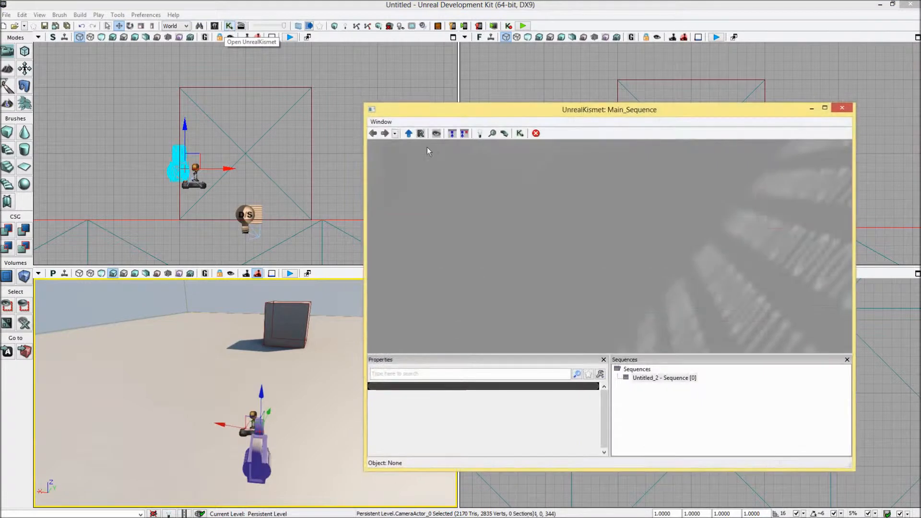
right_click(480, 212)
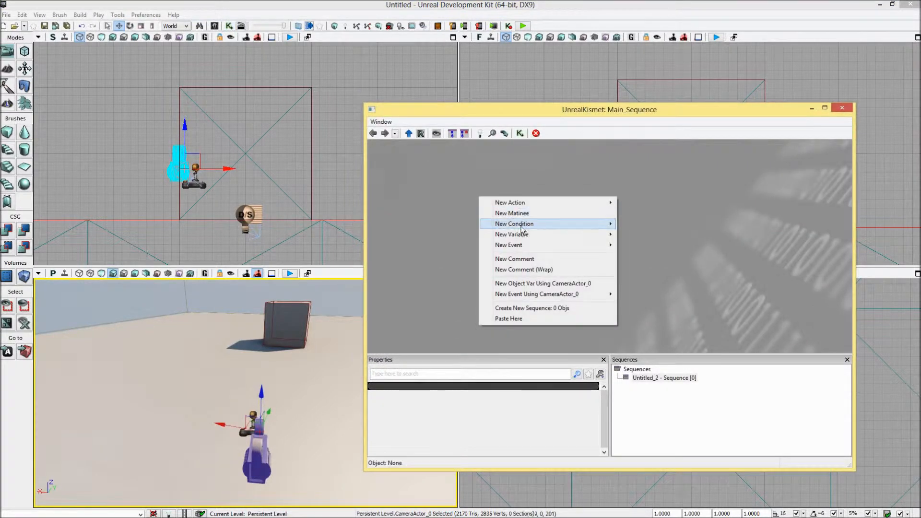
mouse_move(527, 247)
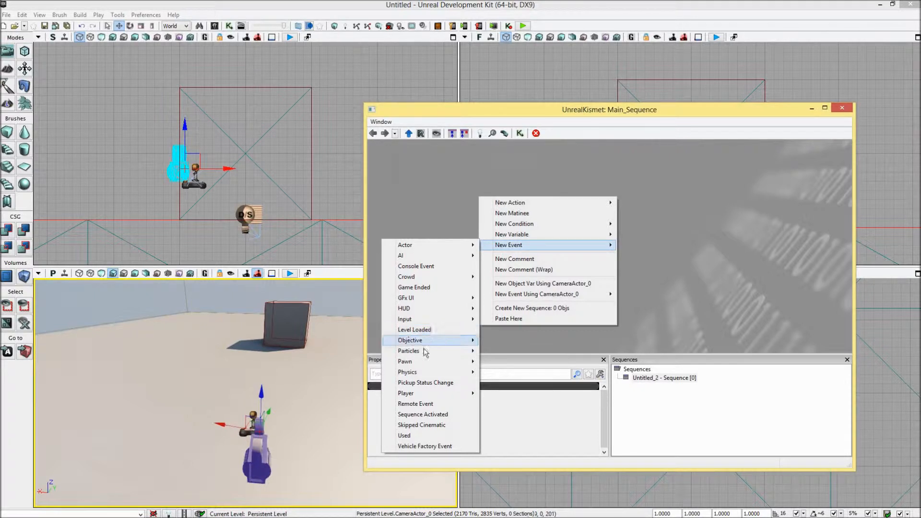
mouse_move(440, 397)
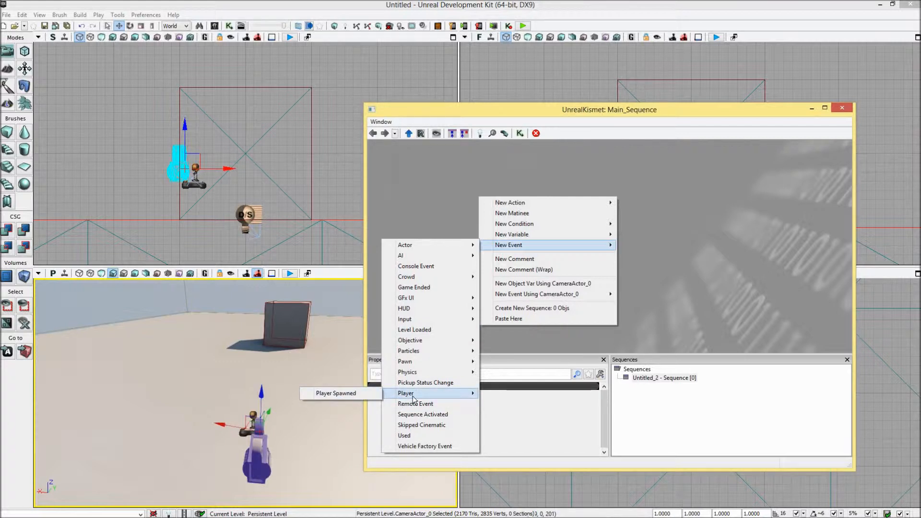
mouse_move(390, 393)
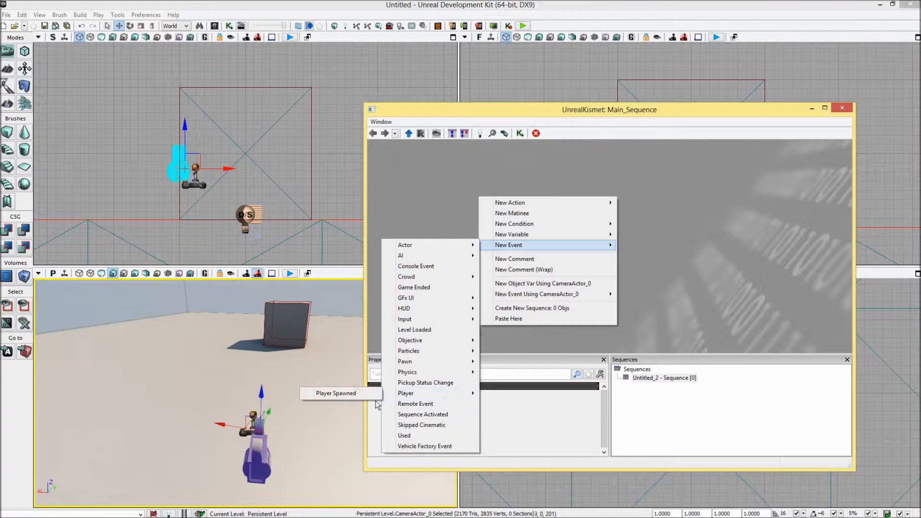
left_click(370, 392)
left_click(627, 265)
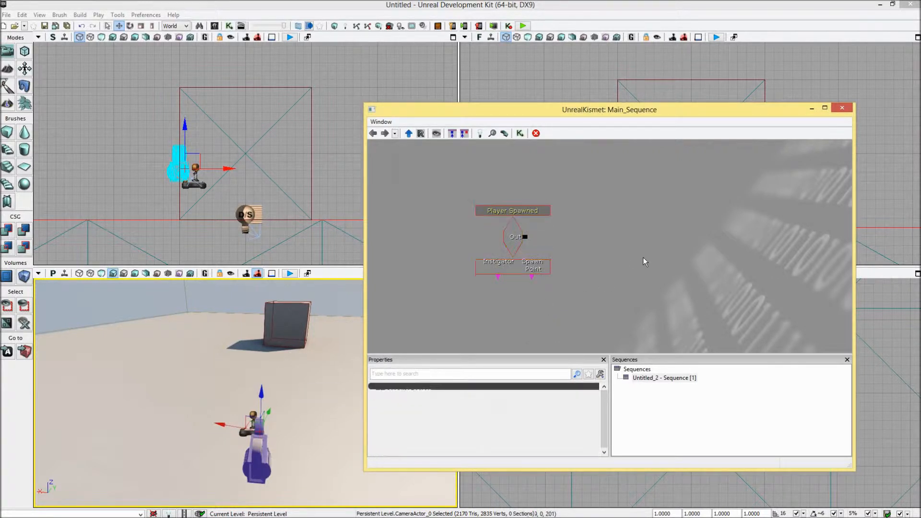
Step: Add an Attach to Actor action and place it beside the Player Spawned event
right_click(636, 223)
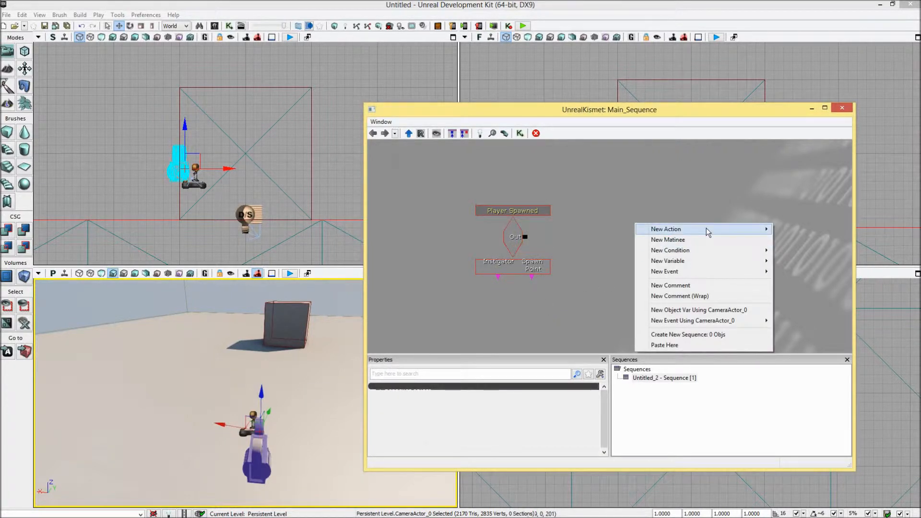
mouse_move(707, 231)
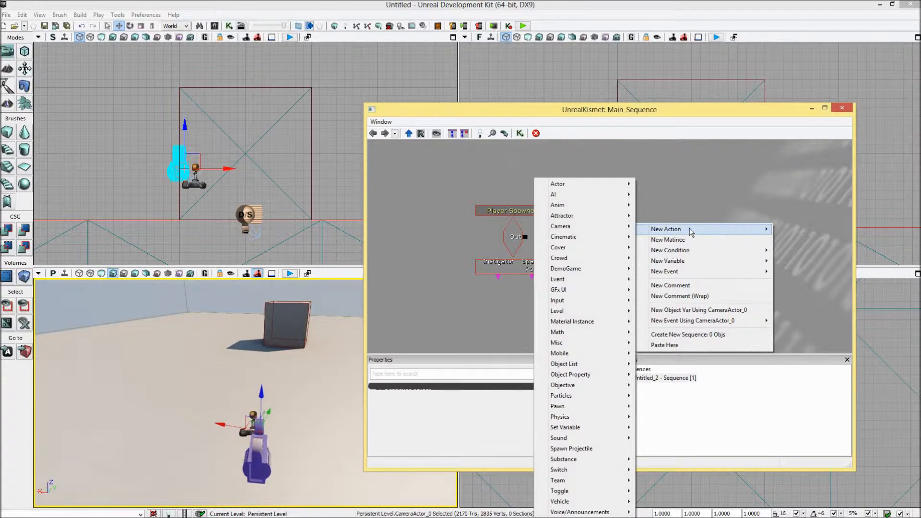
mouse_move(591, 185)
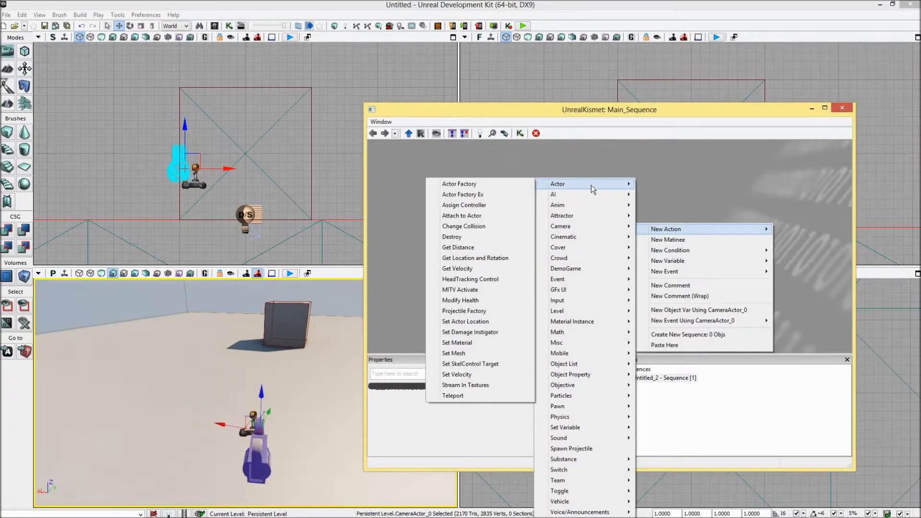
left_click(480, 222)
left_click_drag(677, 238, 652, 219)
left_click(752, 241)
Step: Add a Set Camera Target action and place it beside the Attach to Actor node
right_click(780, 223)
mouse_move(795, 233)
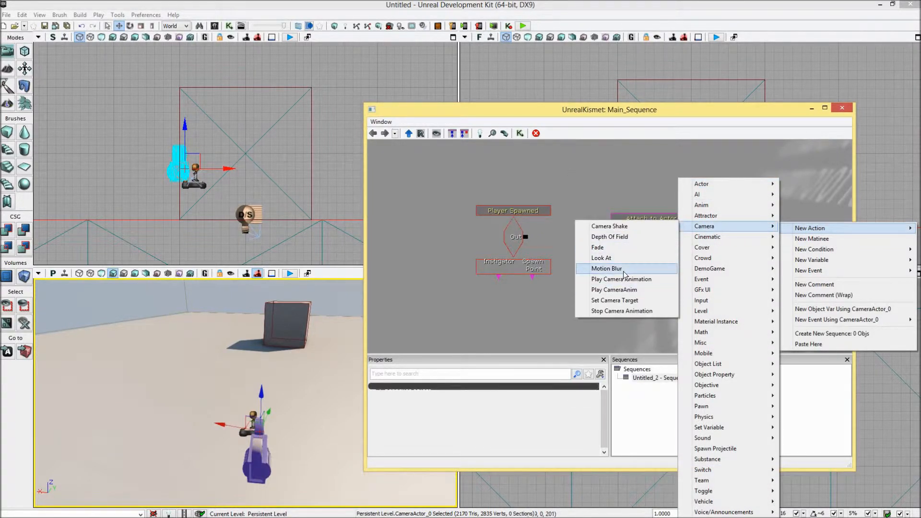
left_click(623, 300)
left_click_drag(806, 248, 775, 233)
left_click(637, 282)
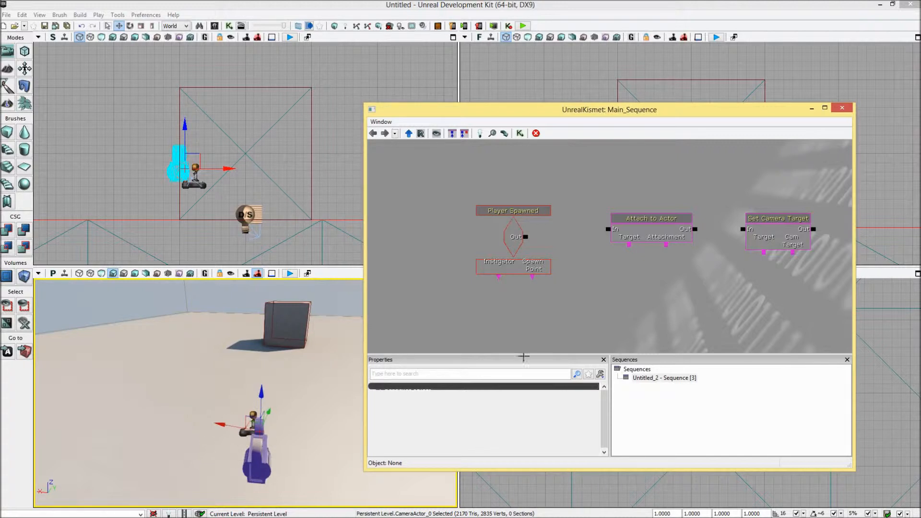
Step: Create an object variable from CameraActor_0 and link it to Attach to Actor's Attachment and Set Camera Target's Cam Target
right_click(667, 264)
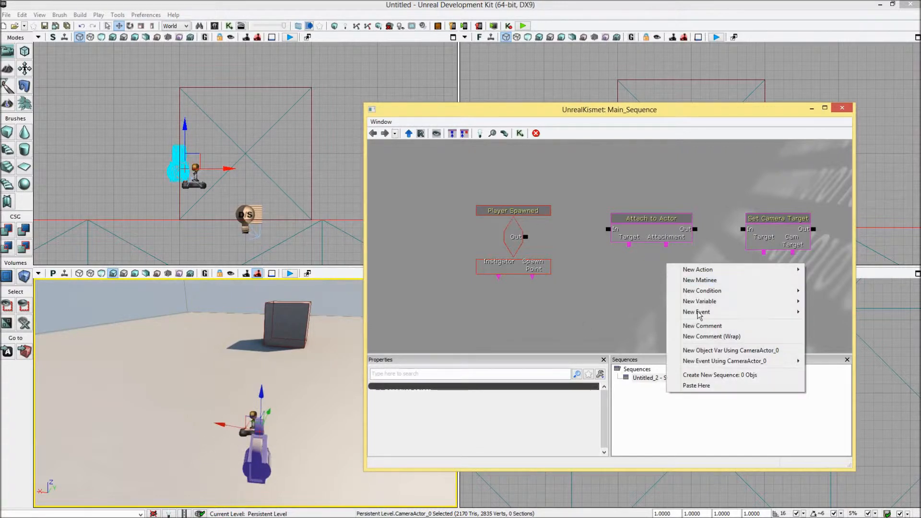
left_click(714, 353)
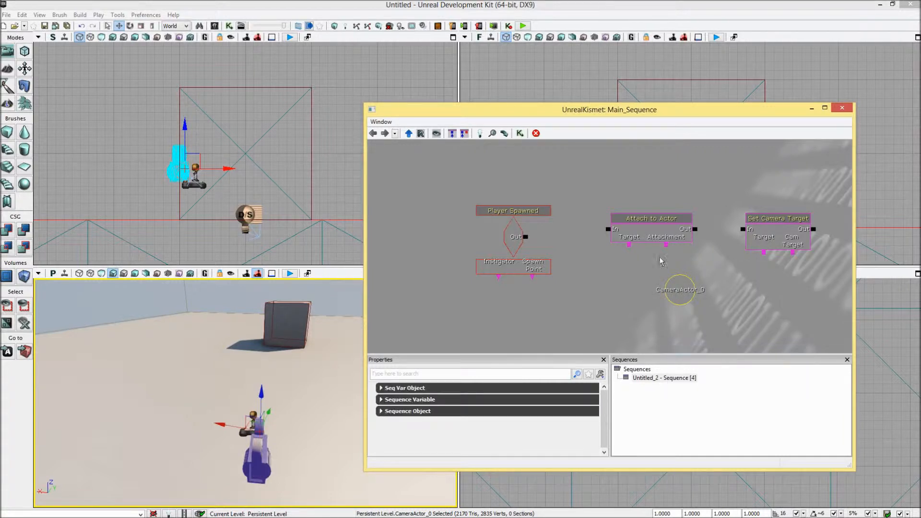
left_click_drag(667, 246, 677, 293)
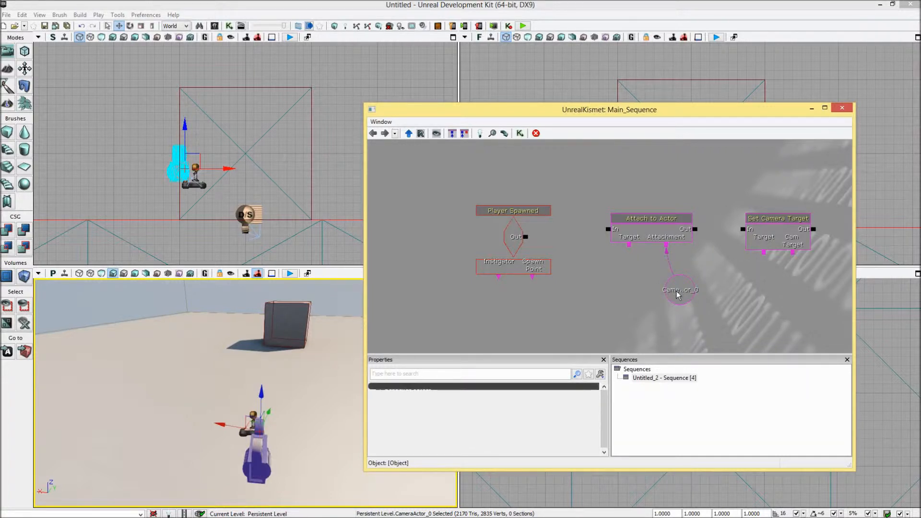
left_click(664, 229)
left_click_drag(687, 301, 685, 298)
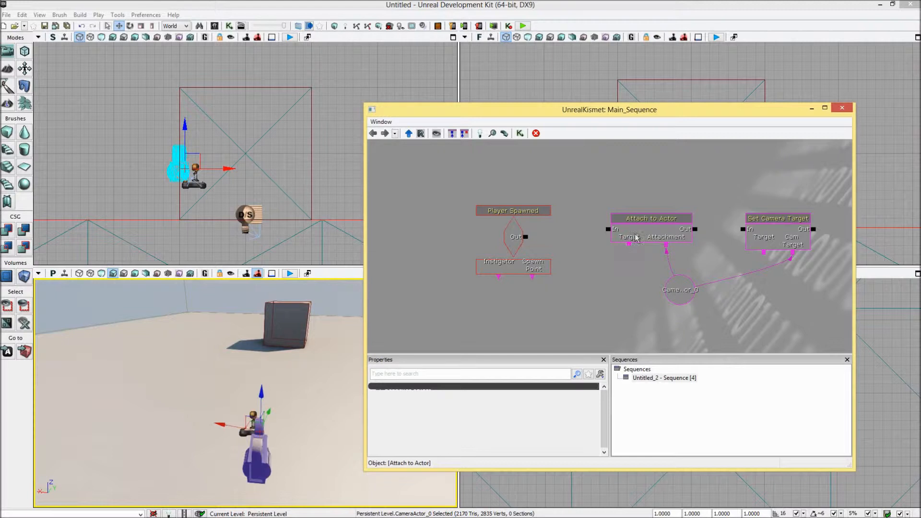
Step: Add a Player variable for all players and link it to the Target of Attach to Actor
right_click(626, 288)
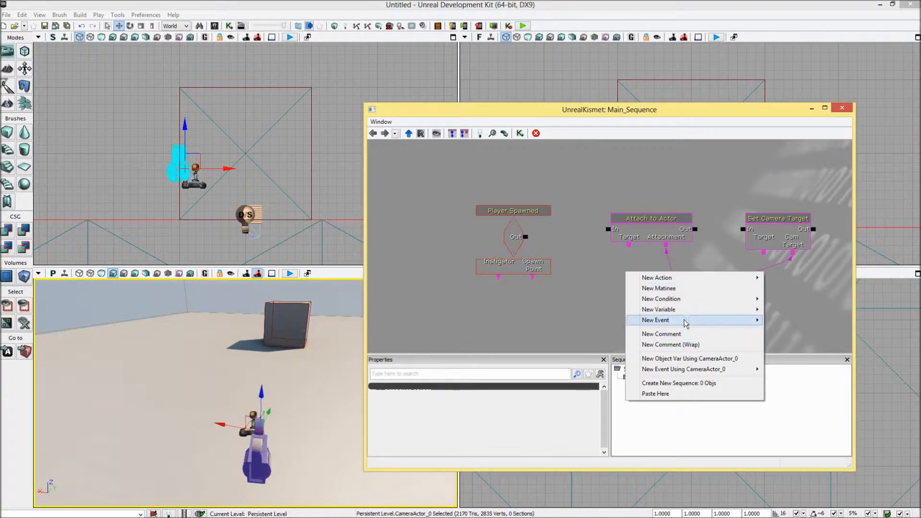
mouse_move(695, 311)
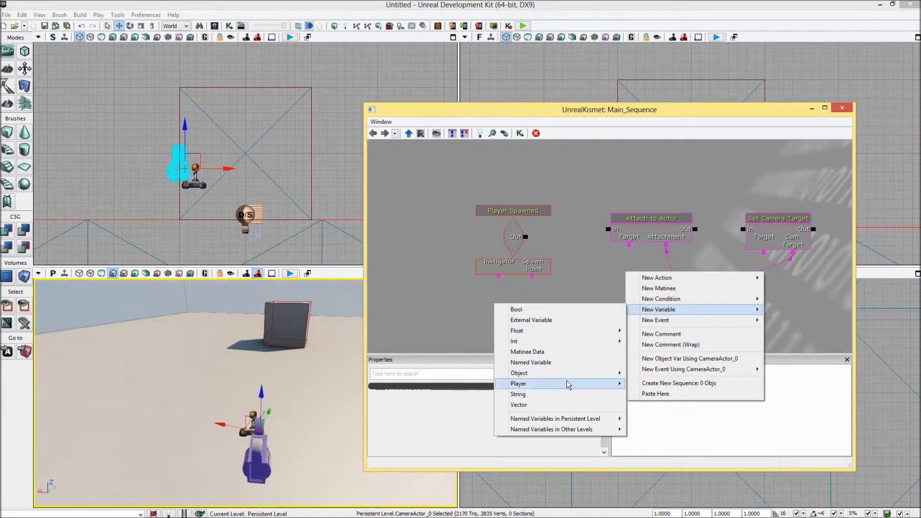
mouse_move(568, 384)
left_click(461, 384)
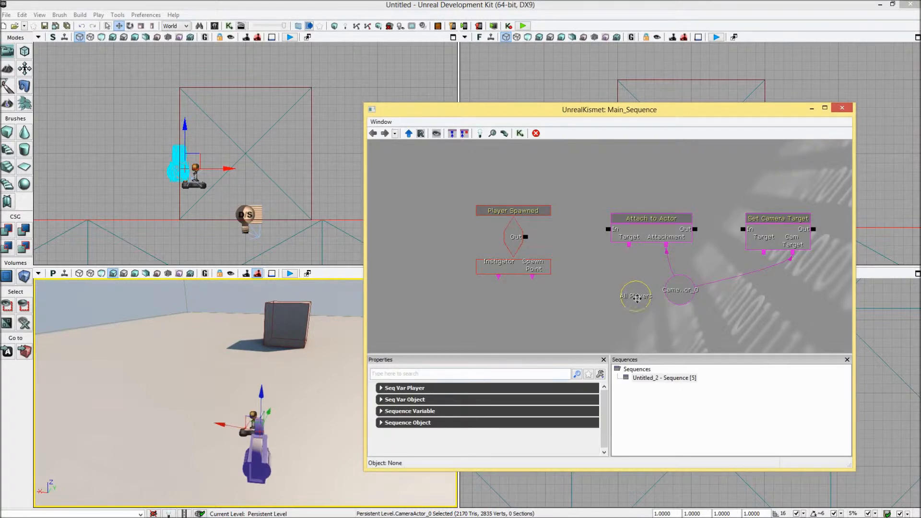
left_click_drag(632, 250, 631, 291)
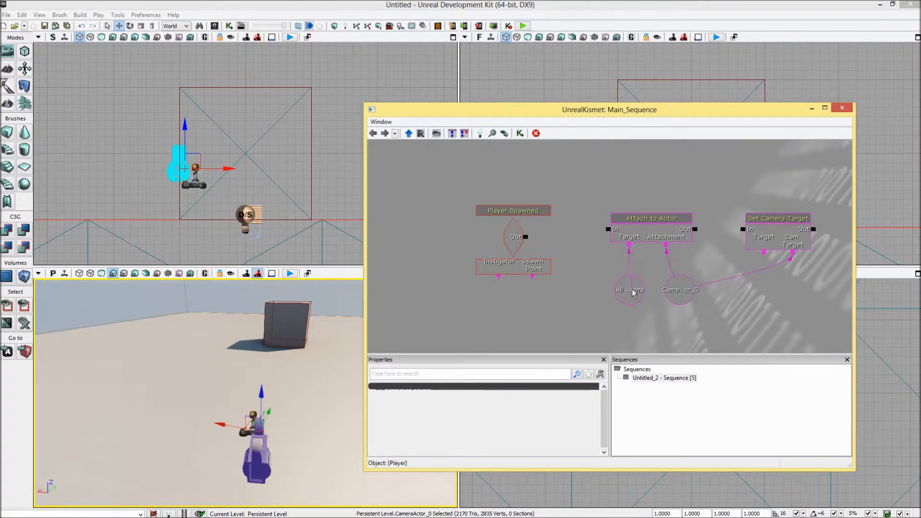
Step: Link Set Camera Target's Target to the all-players variable and Player Spawned's Out to the In of both actions
left_click(763, 257)
left_click_drag(763, 257, 631, 294)
left_click(647, 228)
left_click(638, 257)
left_click_drag(525, 237, 605, 229)
left_click_drag(807, 254, 744, 232)
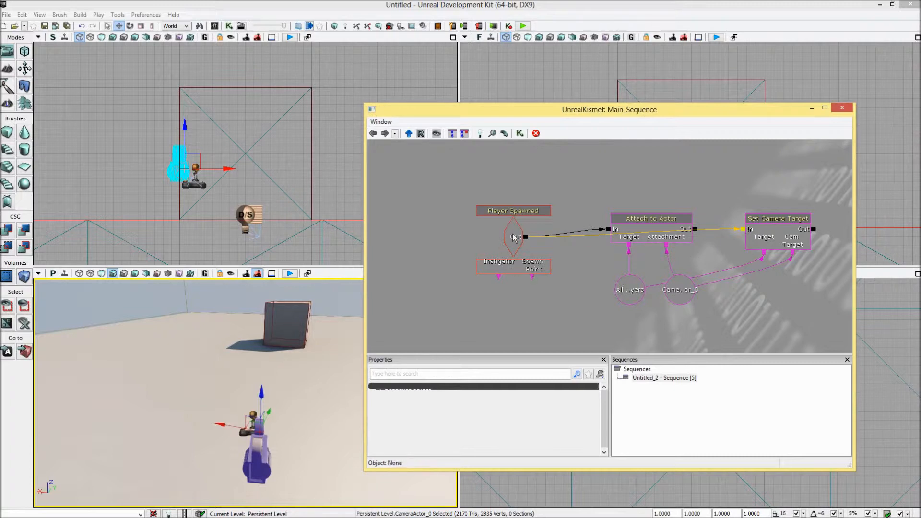
Step: Open the Player Spawned event's Max Trigger Count for editing
left_click(515, 269)
left_click(492, 401)
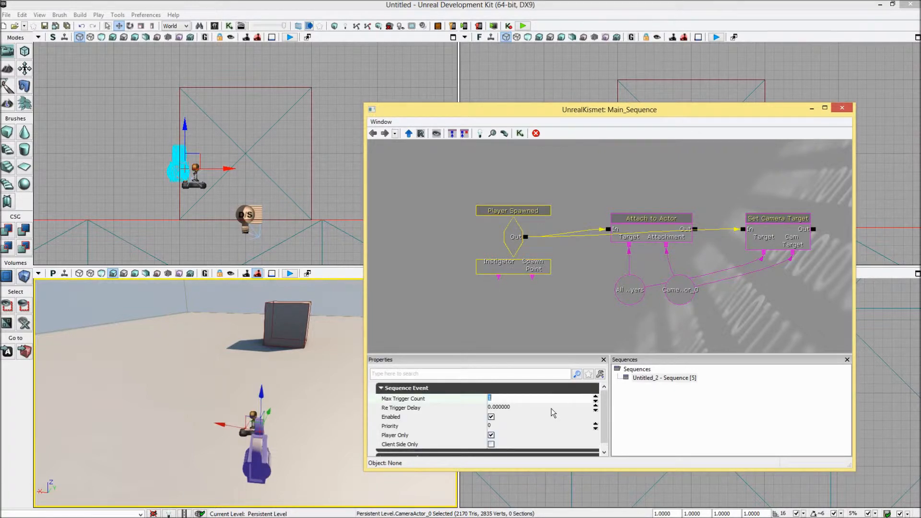
left_click(516, 315)
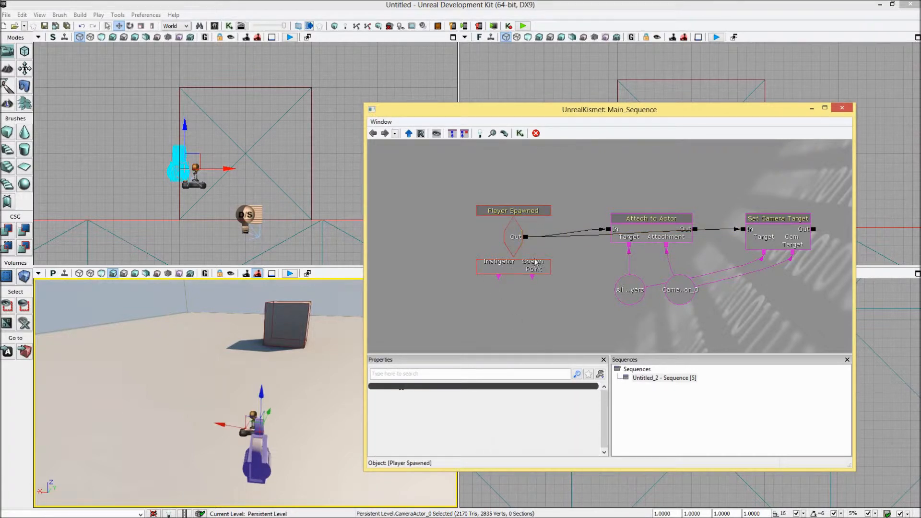
Step: Add a second Player variable below Player Spawned and link the event's Instigator to it
right_click(494, 287)
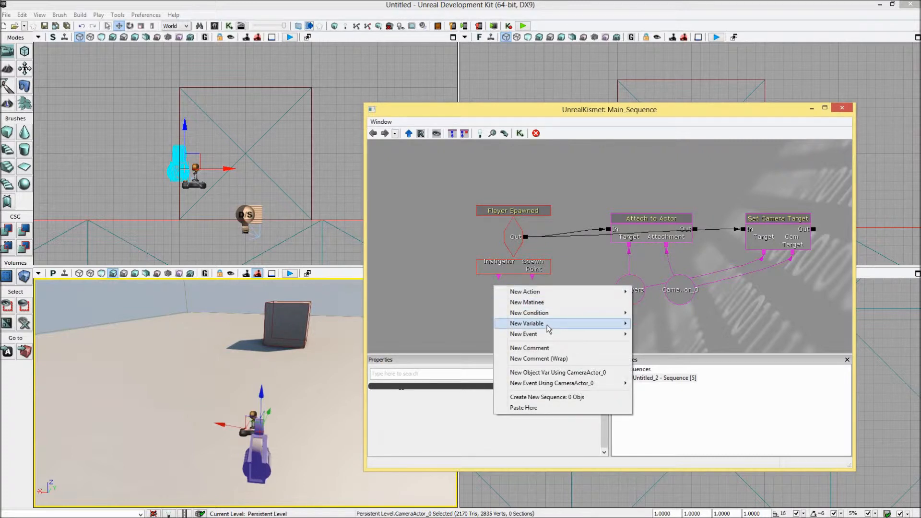
mouse_move(549, 329)
mouse_move(437, 398)
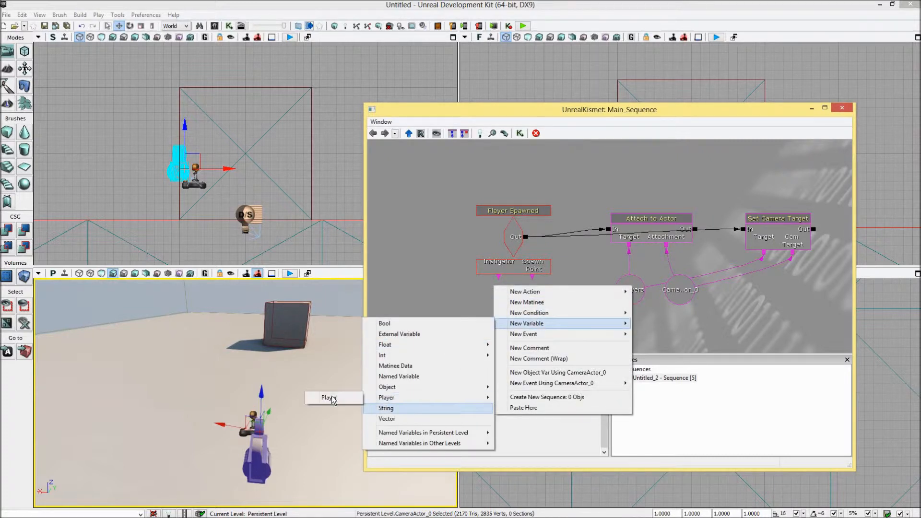
left_click(331, 397)
left_click_drag(499, 277, 505, 316)
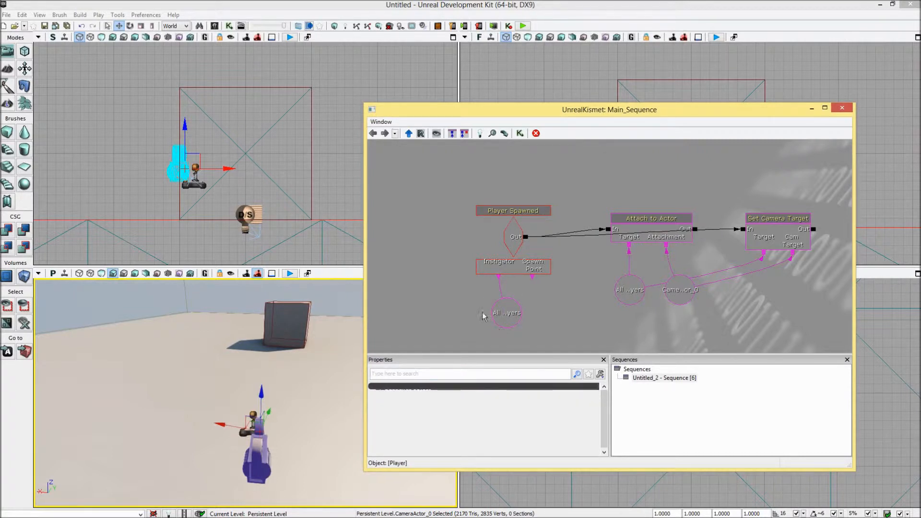
Step: Relink Player Spawned's Instigator to the original all-players variable, delete the duplicate variable, and close Kismet
right_click(508, 310)
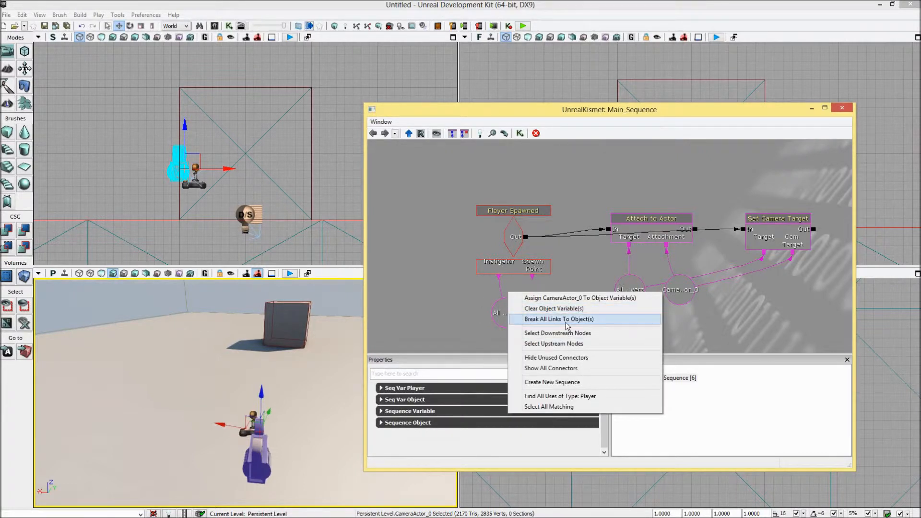
left_click(576, 320)
left_click_drag(499, 278, 624, 294)
left_click(496, 318)
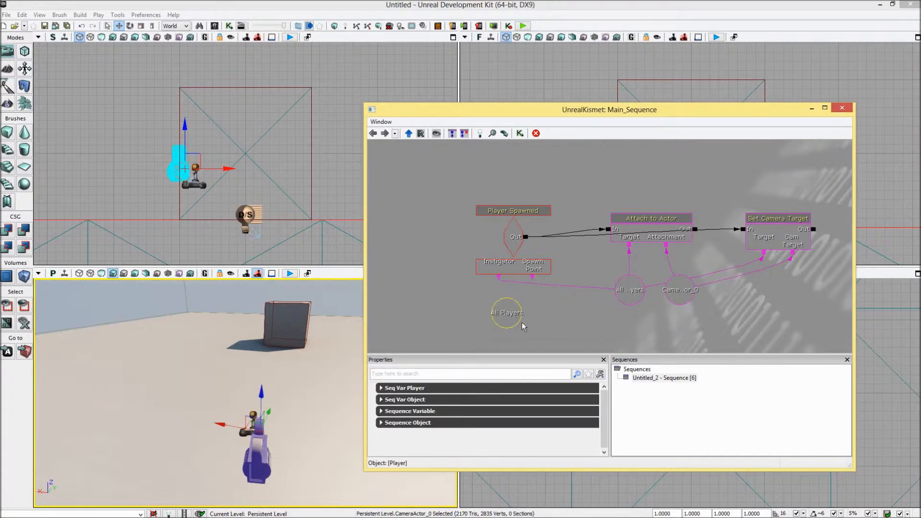
key("Delete")
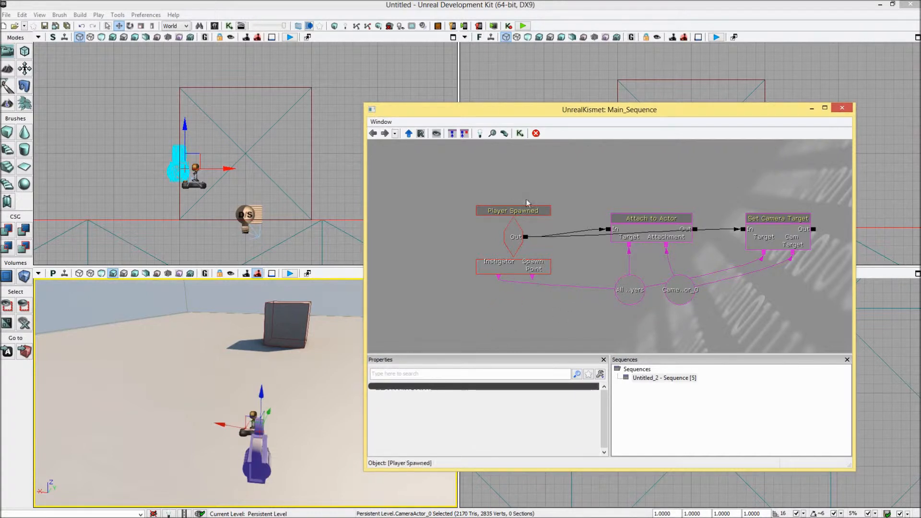
left_click(844, 112)
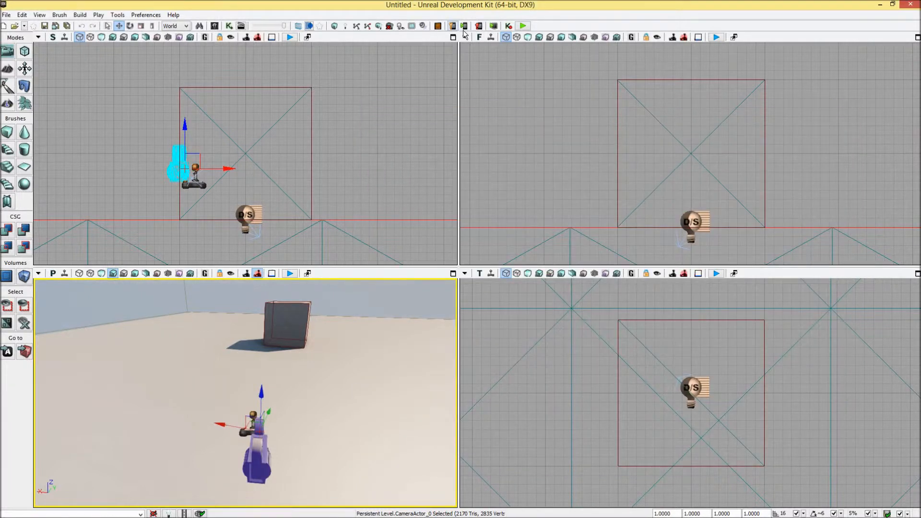
Step: Set the Default Game Type to UTDeathmatch in the world properties and close them
left_click(41, 15)
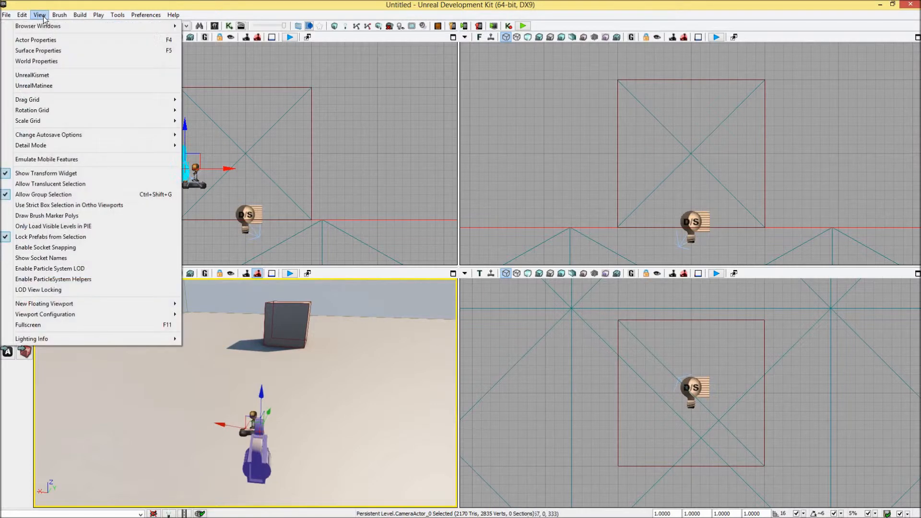
left_click(36, 61)
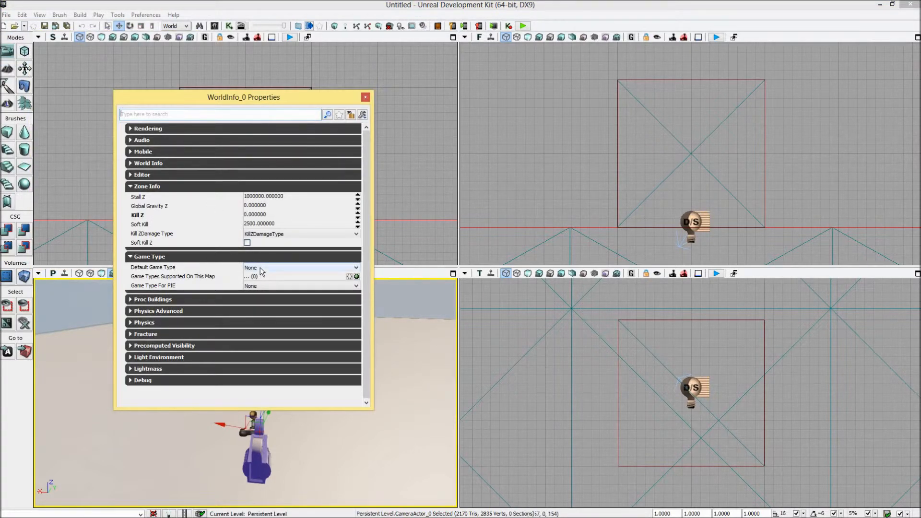
left_click(261, 270)
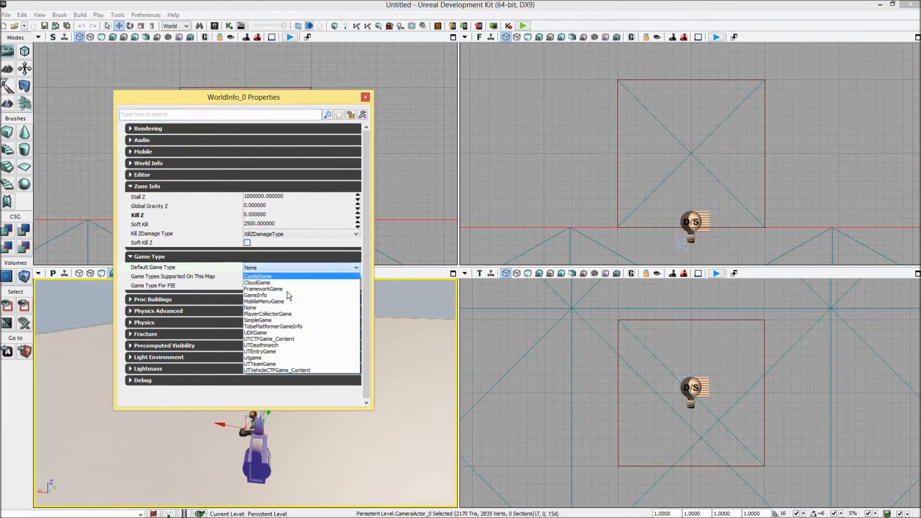
left_click(278, 345)
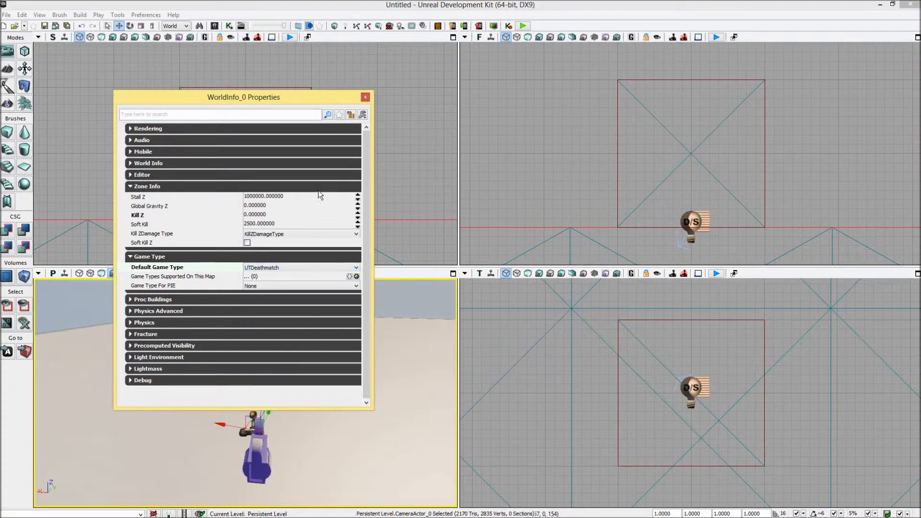
left_click(365, 97)
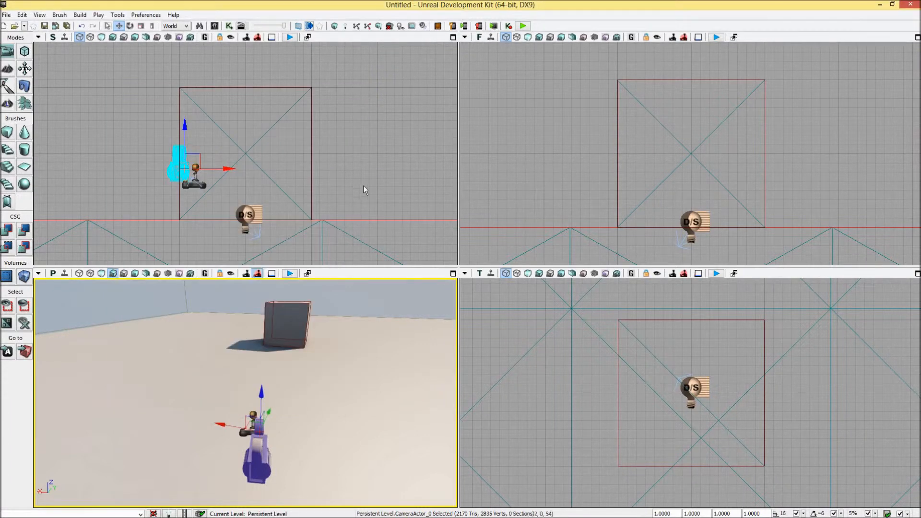
Step: Play the level in the editor and walk the player around to check the attached camera view
left_click(523, 27)
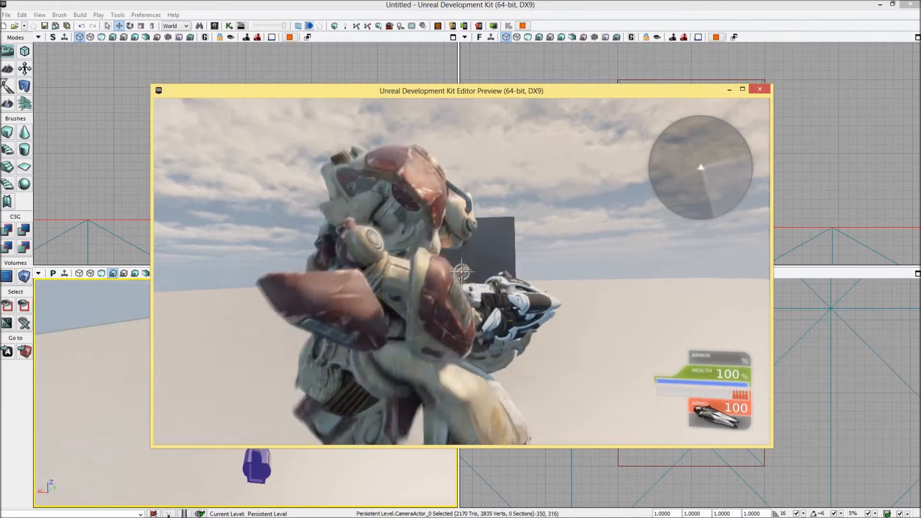
key("w")
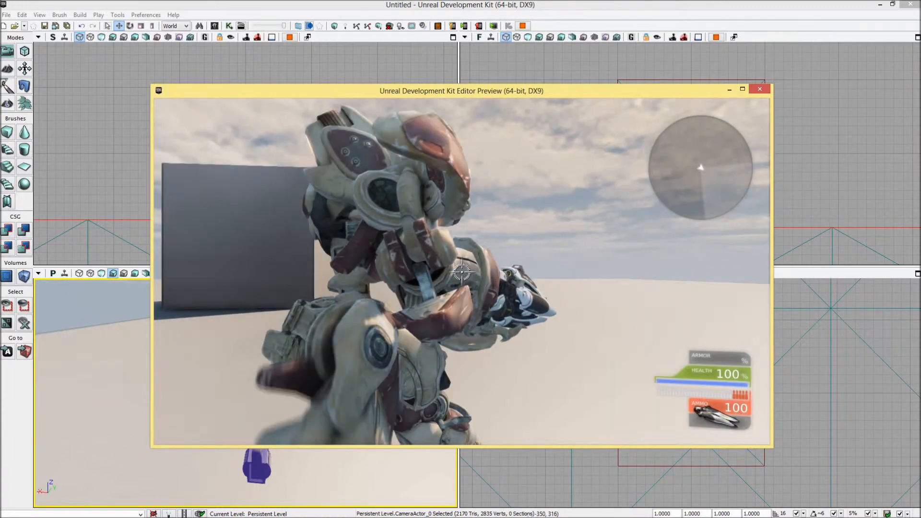
key("w")
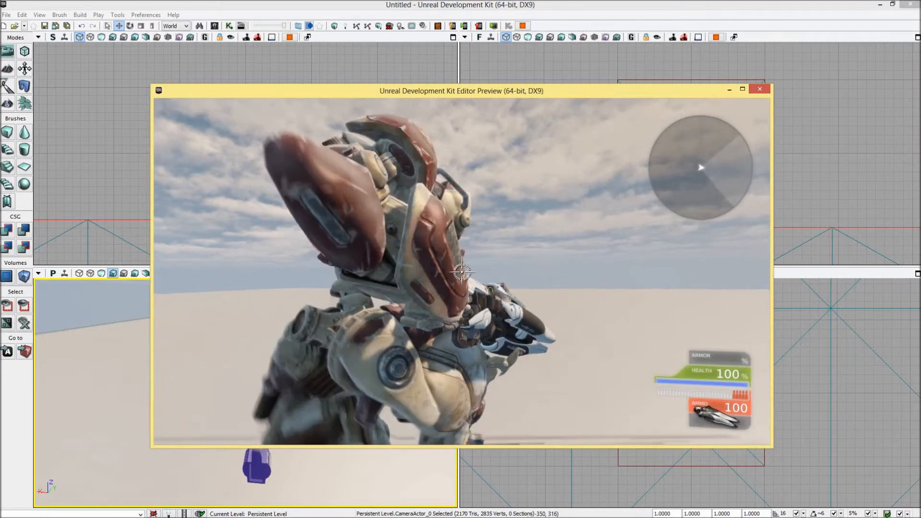
key("Escape")
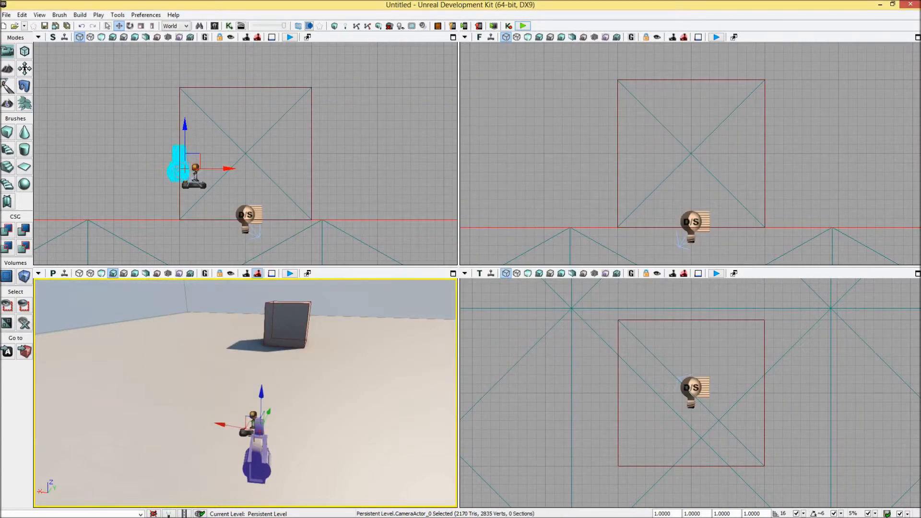
Step: Rotate the CameraActor 16.88° around the vertical axis and check its view in a play test
left_click(130, 26)
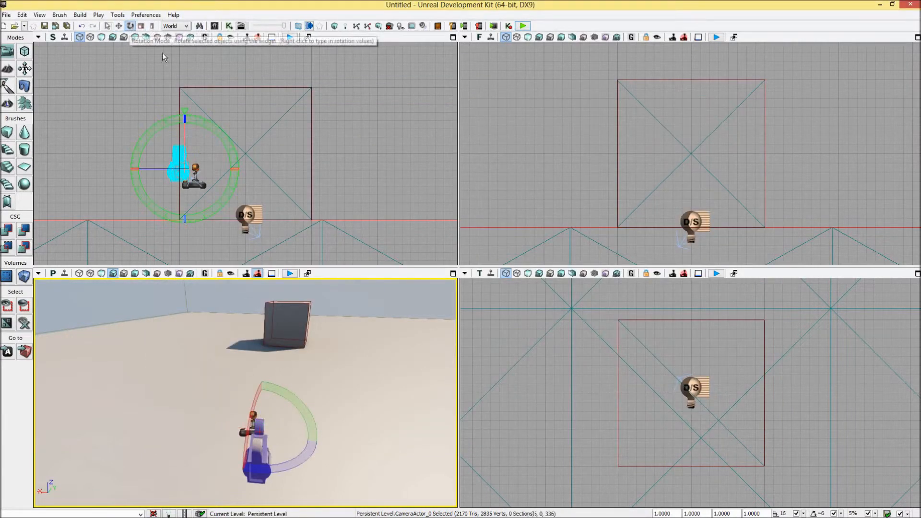
left_click_drag(308, 449, 193, 493)
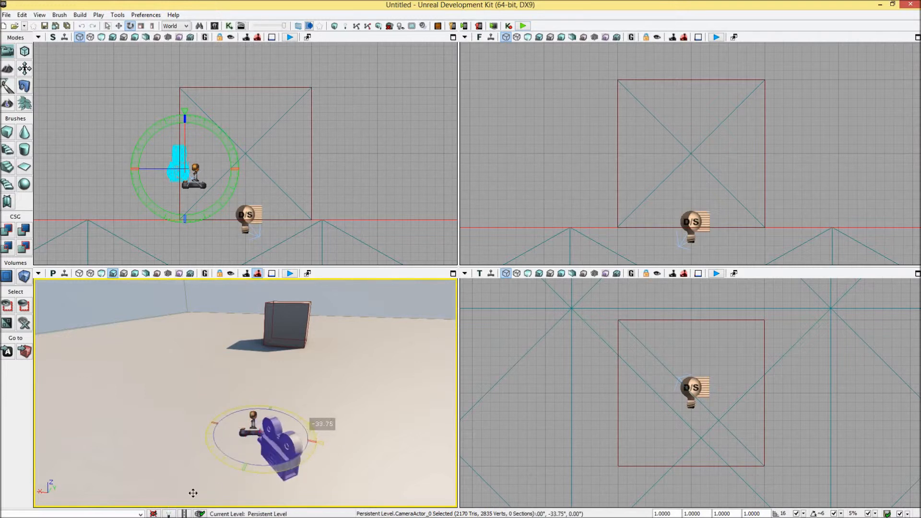
left_click_drag(287, 425, 387, 425)
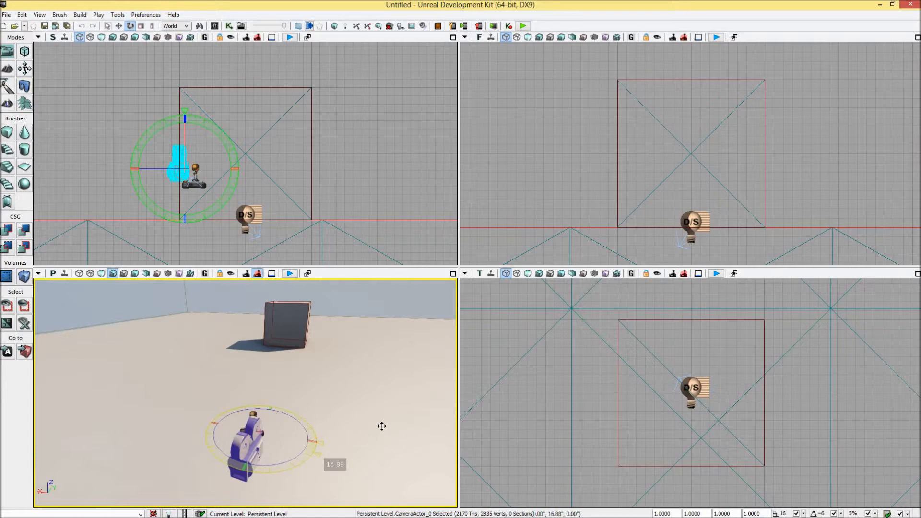
left_click_drag(304, 451, 241, 363)
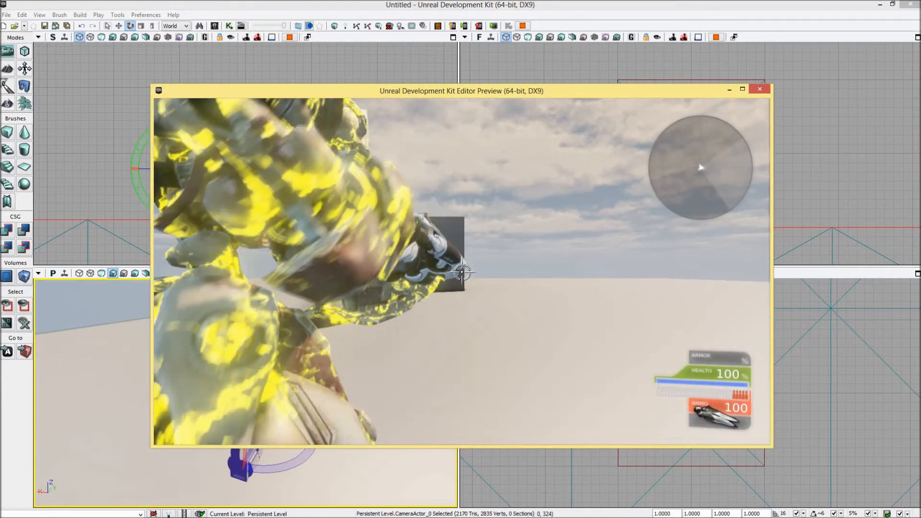
key("Escape")
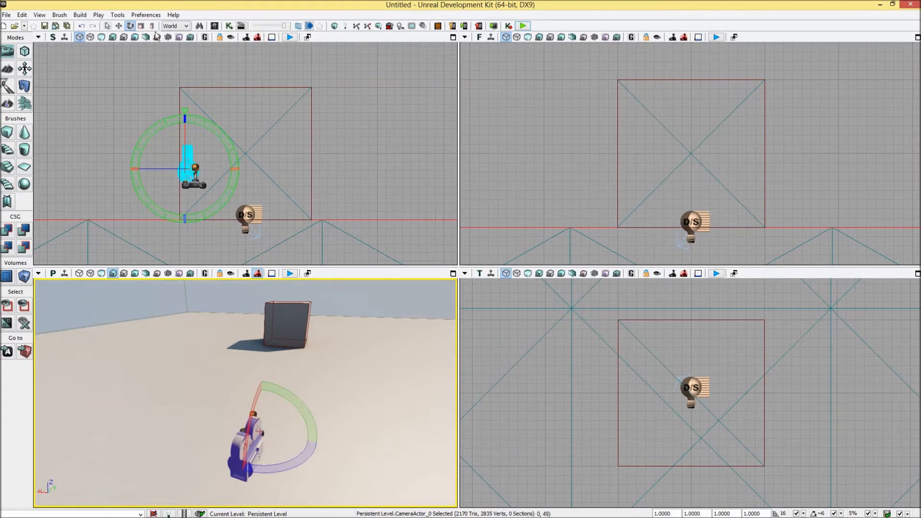
Step: Move the CameraActor farther back and sideways from the player start and check the view in a play test
left_click(120, 26)
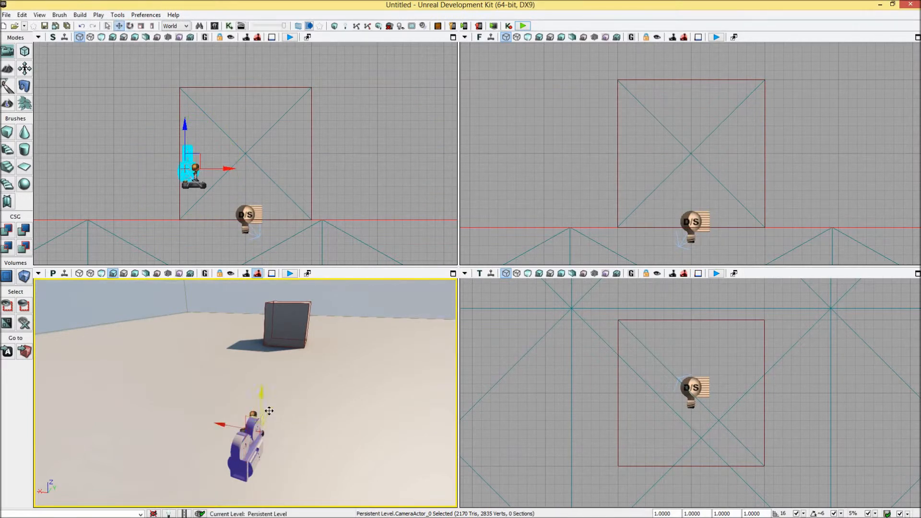
left_click_drag(270, 411, 232, 429)
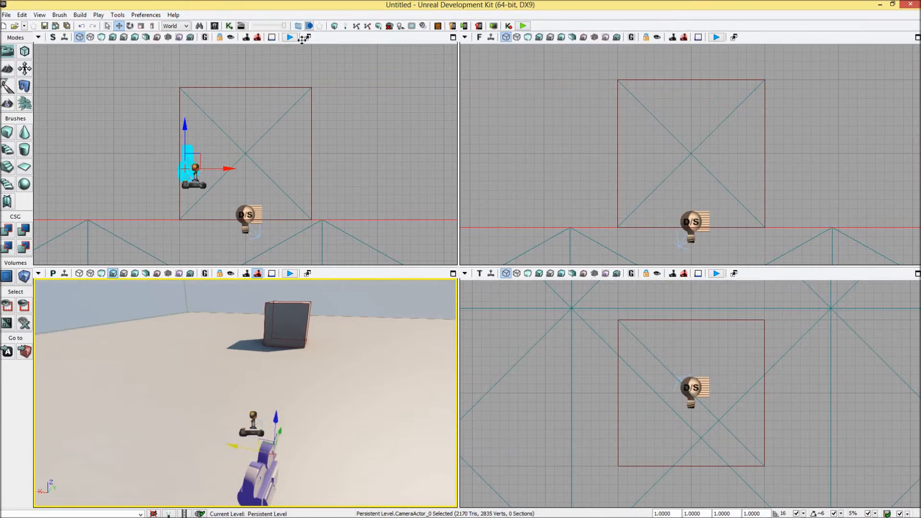
left_click(523, 26)
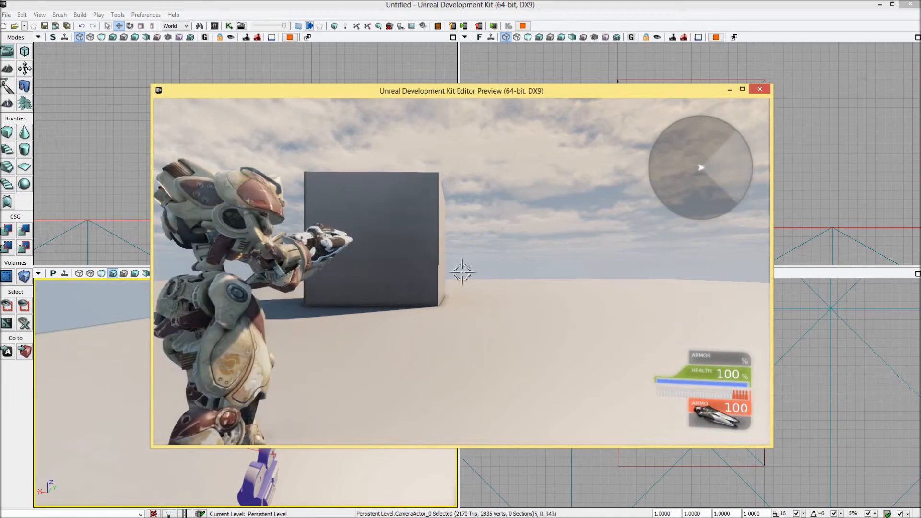
key("Escape")
Step: Shift the CameraActor slightly along the X axis toward the player start and play-test by walking and firing
left_click_drag(233, 448, 226, 442)
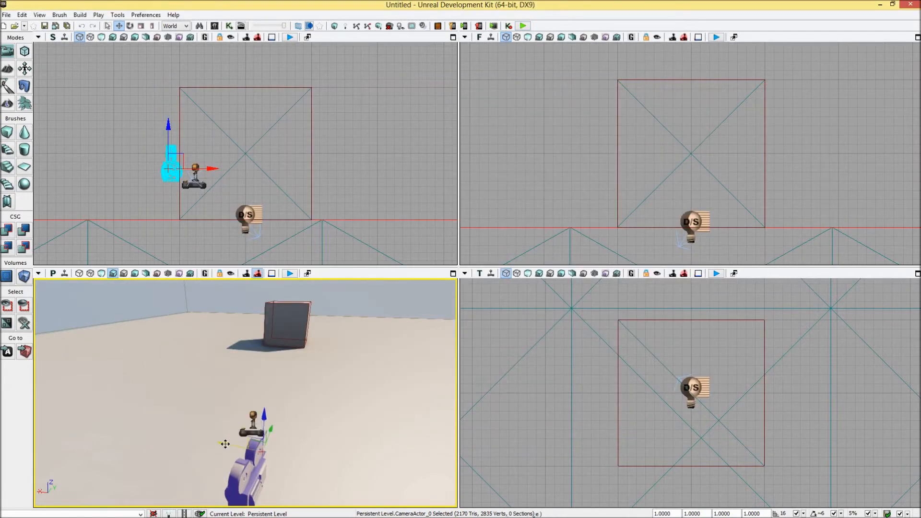
left_click(523, 26)
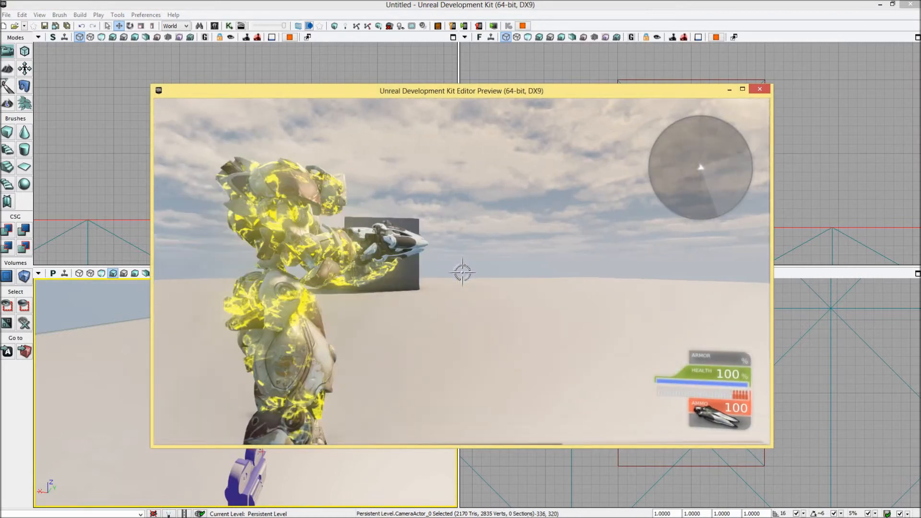
key("w")
left_click(462, 273)
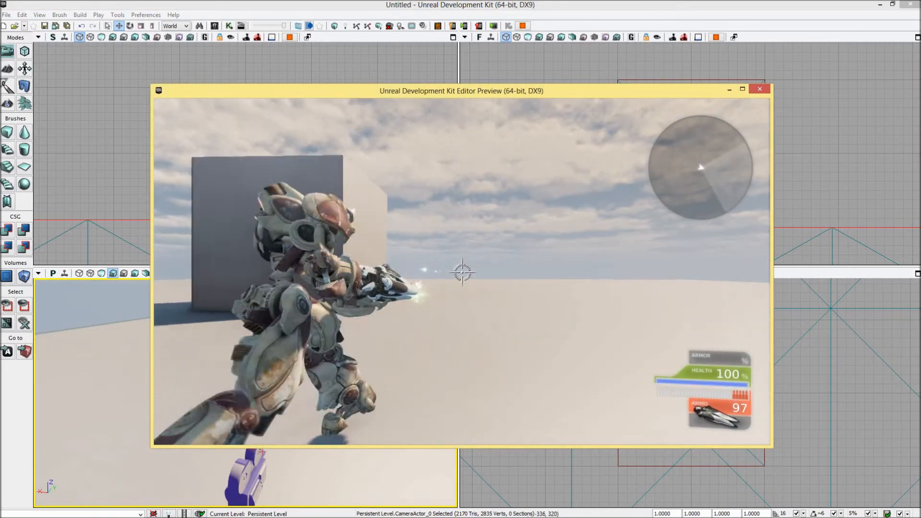
key("Escape")
Step: Shift the CameraActor further along X until it lines up with the player start and play-test by moving and firing
left_click_drag(230, 445, 208, 436)
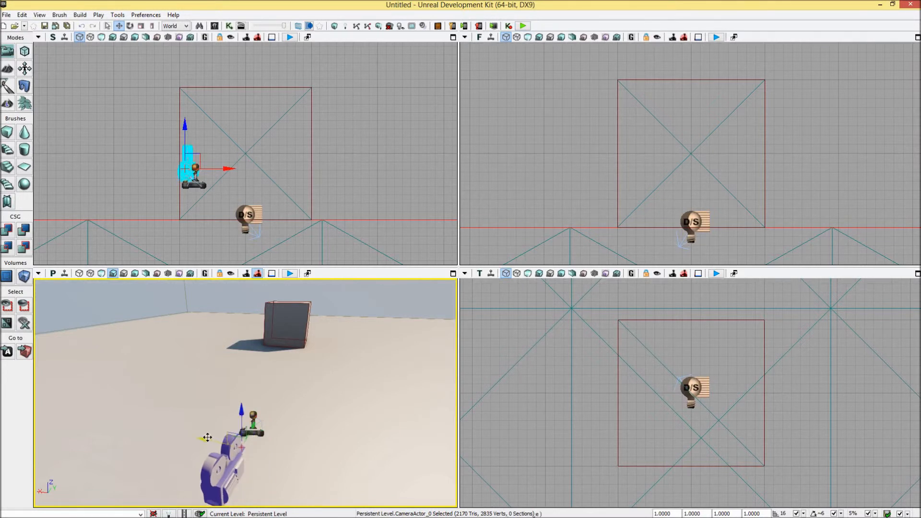
left_click(524, 27)
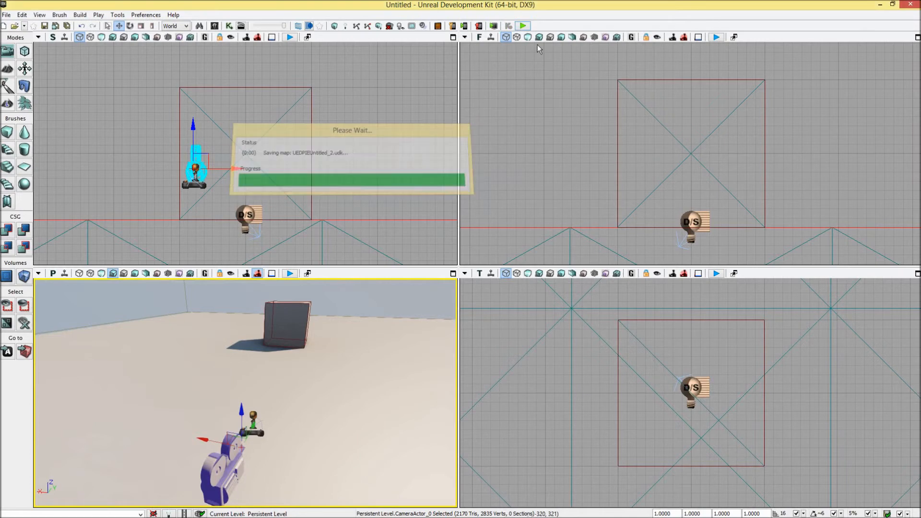
key("w")
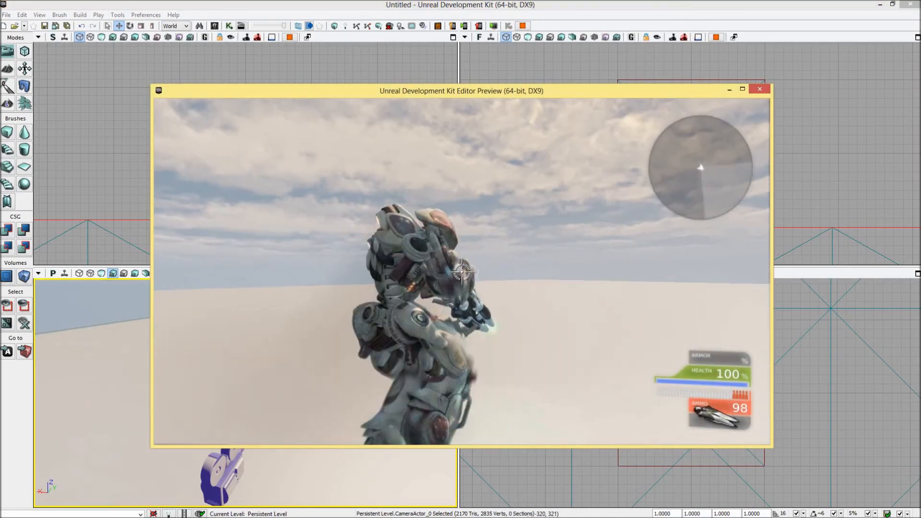
left_click(462, 273)
left_click(462, 272)
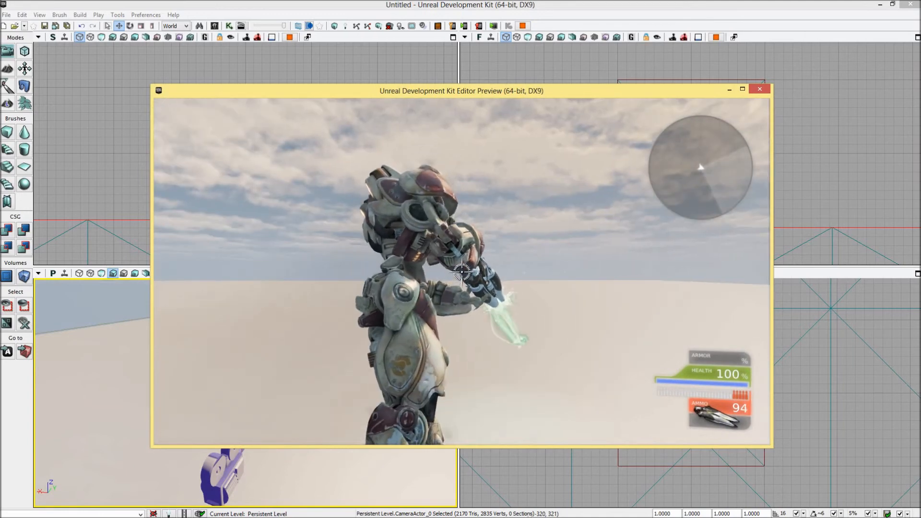
left_click(462, 273)
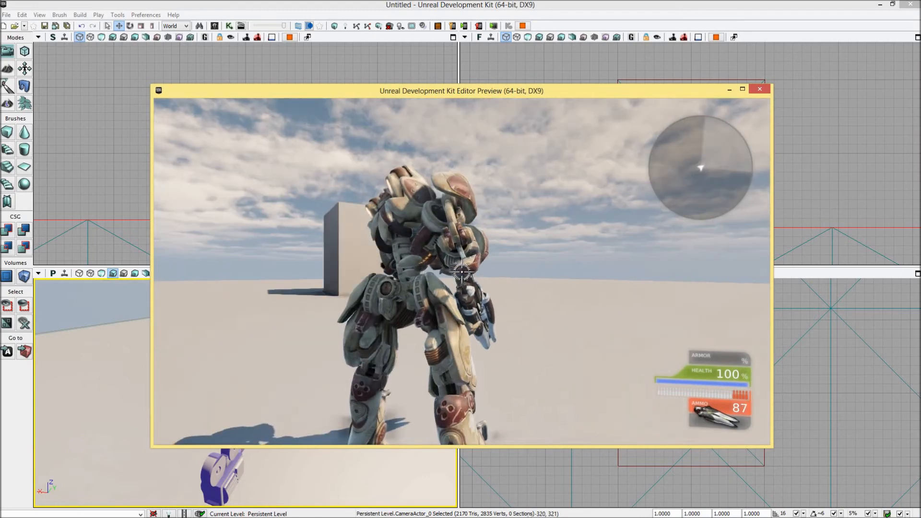
key("Escape")
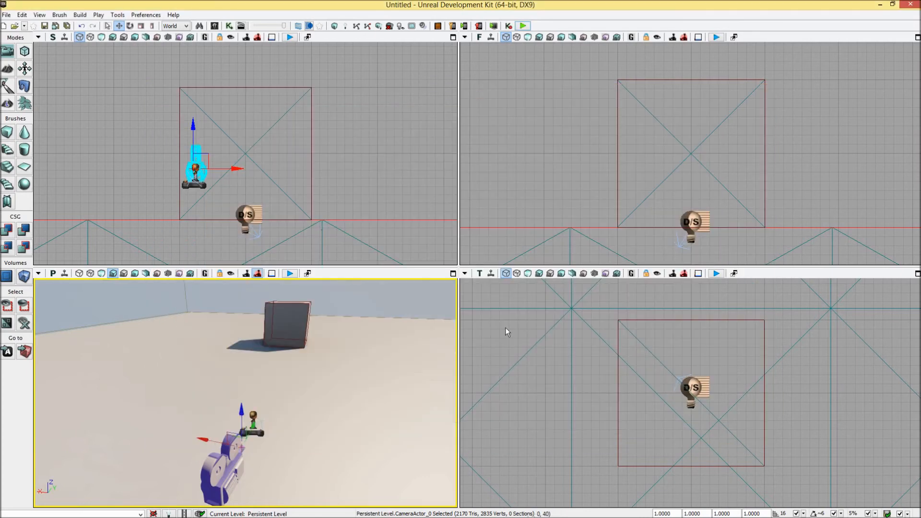